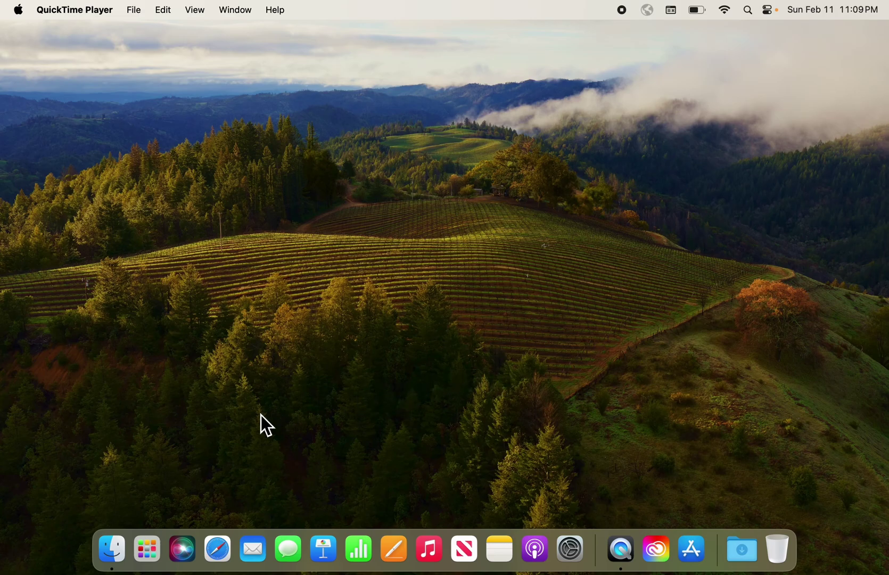
- From a Recents window, open Finder Settings and drag the Dock divider up to enlarge the Dock
left_click(116, 551)
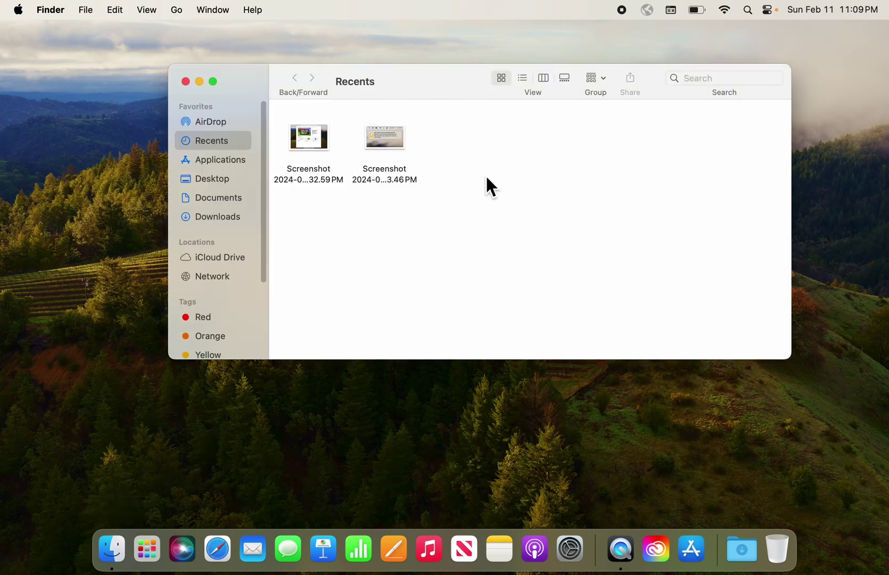
left_click(51, 9)
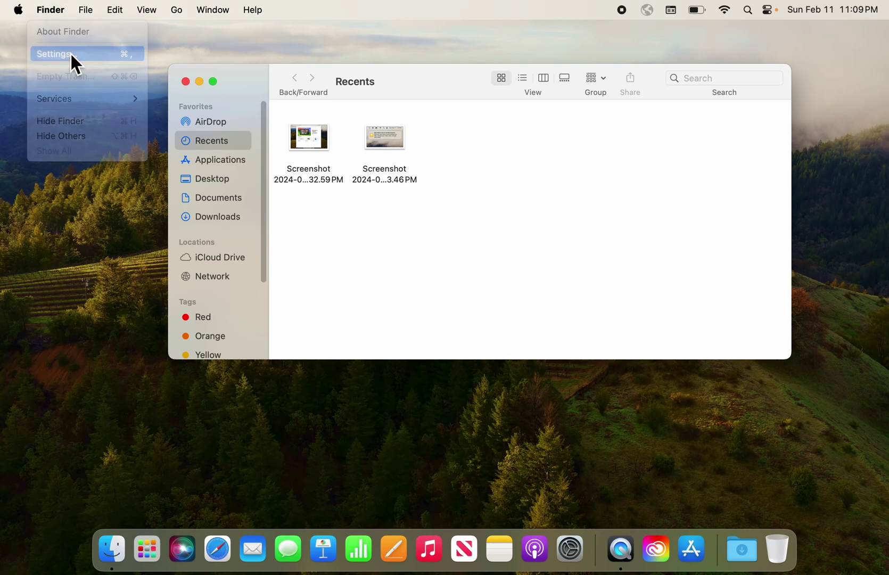
left_click(74, 56)
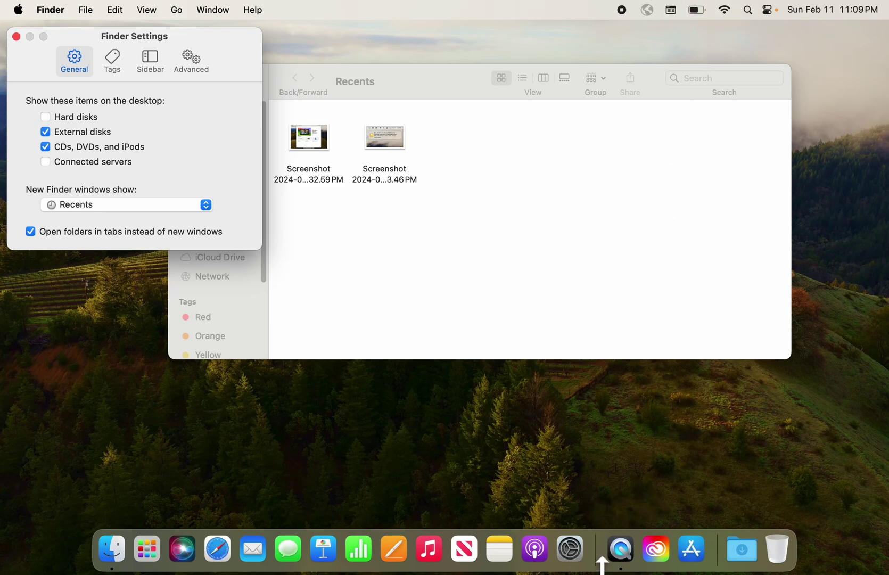
mouse_move(598, 559)
left_mouse_down()
mouse_move(597, 548)
mouse_move(602, 565)
mouse_move(611, 556)
mouse_move(607, 568)
left_mouse_up()
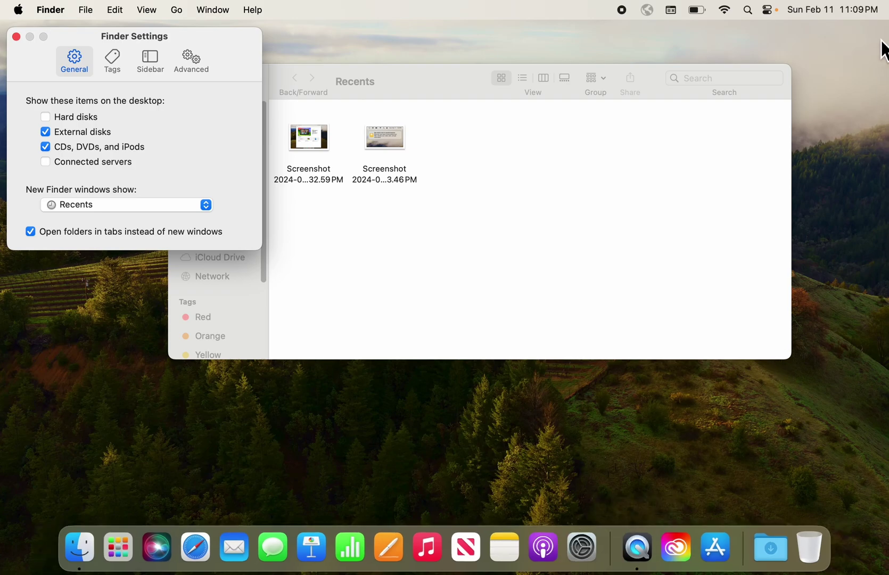
- Close Finder Settings and the Recents window, then open a fresh Finder window from the Dock
left_click(867, 6)
left_click(870, 8)
left_click(16, 37)
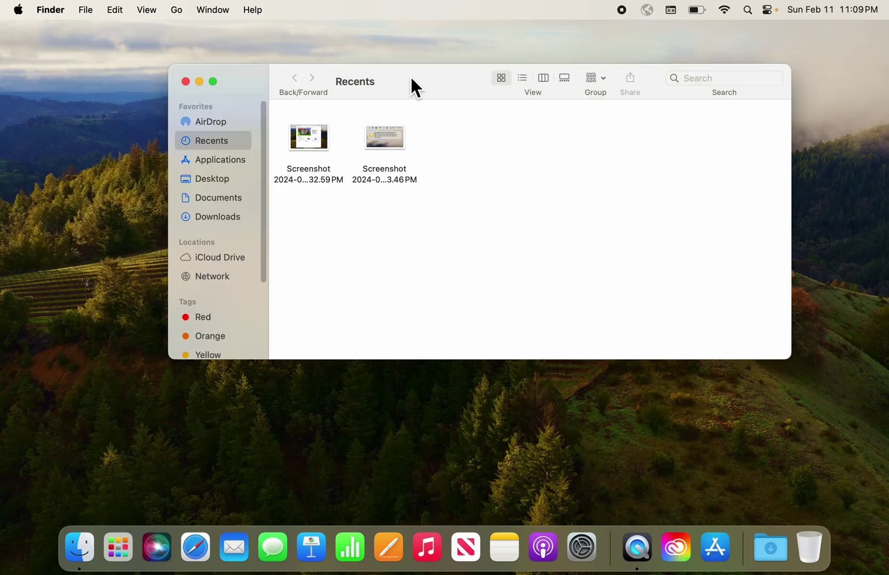
left_click(185, 81)
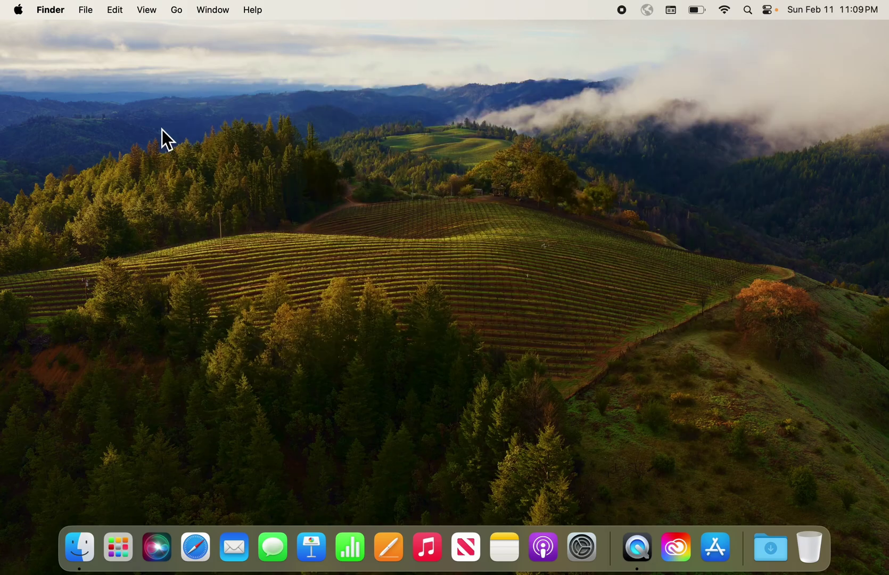
left_click(84, 558)
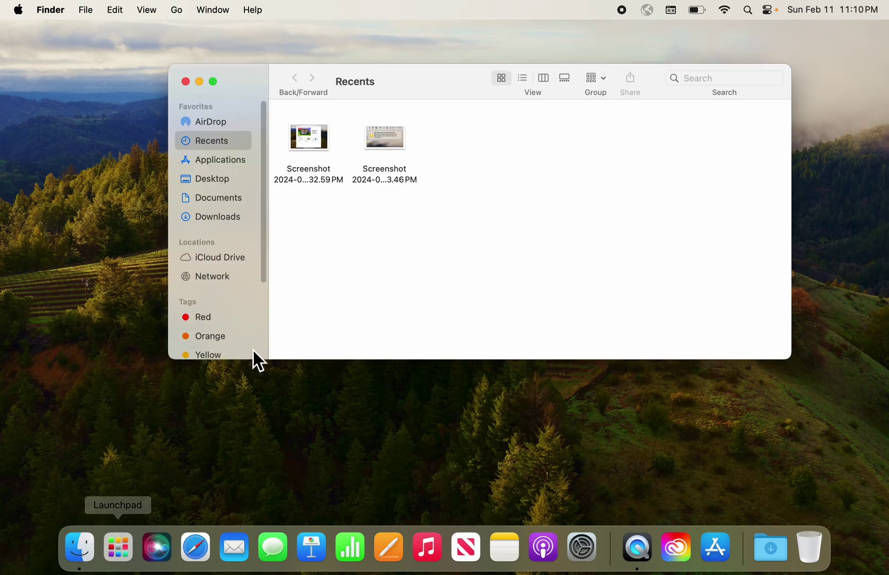
- Start customizing the Finder toolbar, keeping labels shown under the toolbar icons
right_click(434, 81)
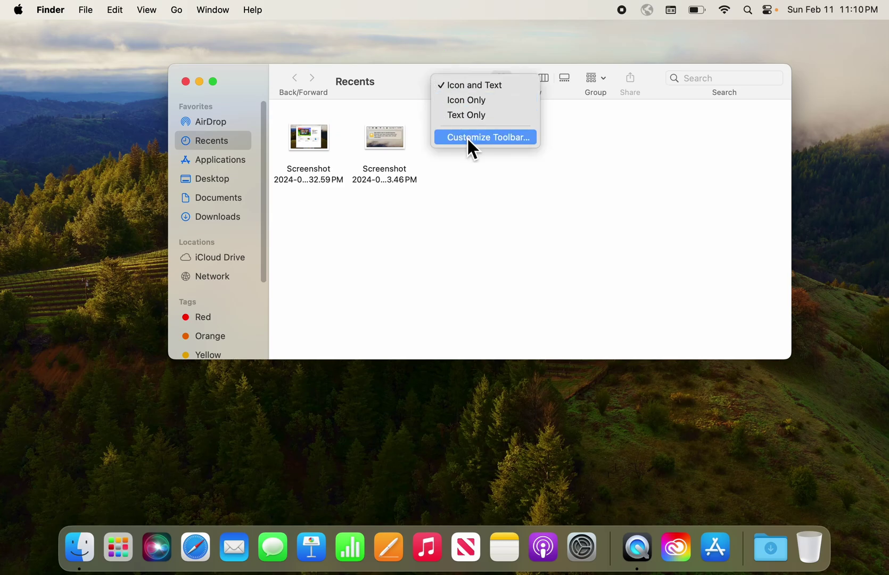
left_click(487, 138)
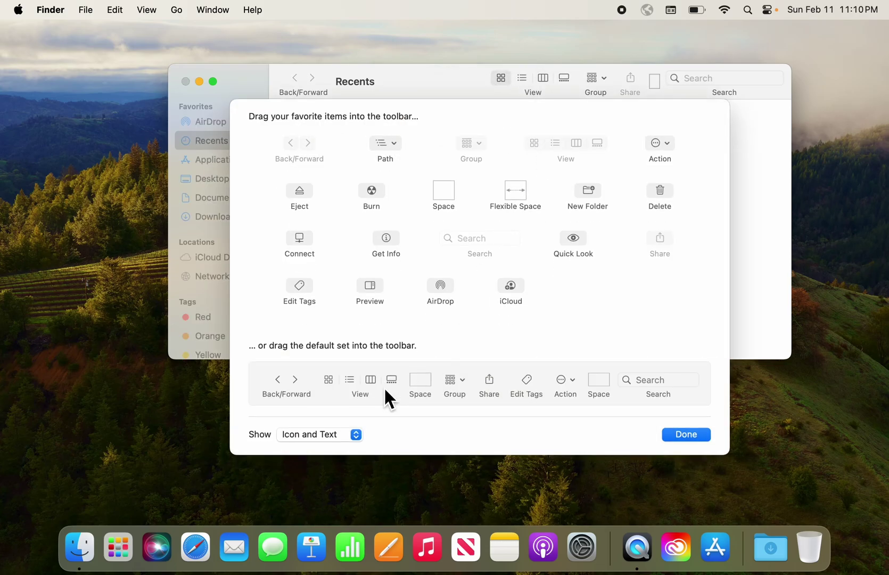
left_click(342, 434)
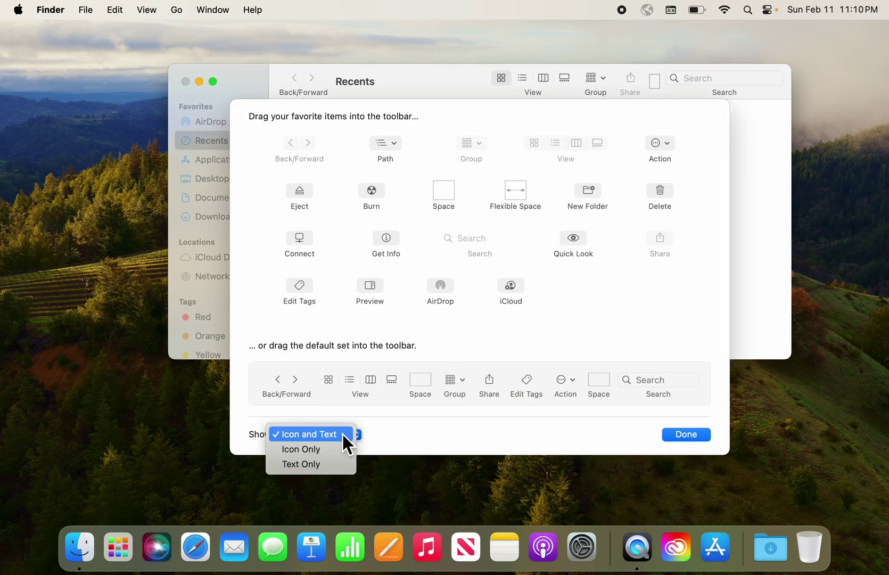
left_click(339, 451)
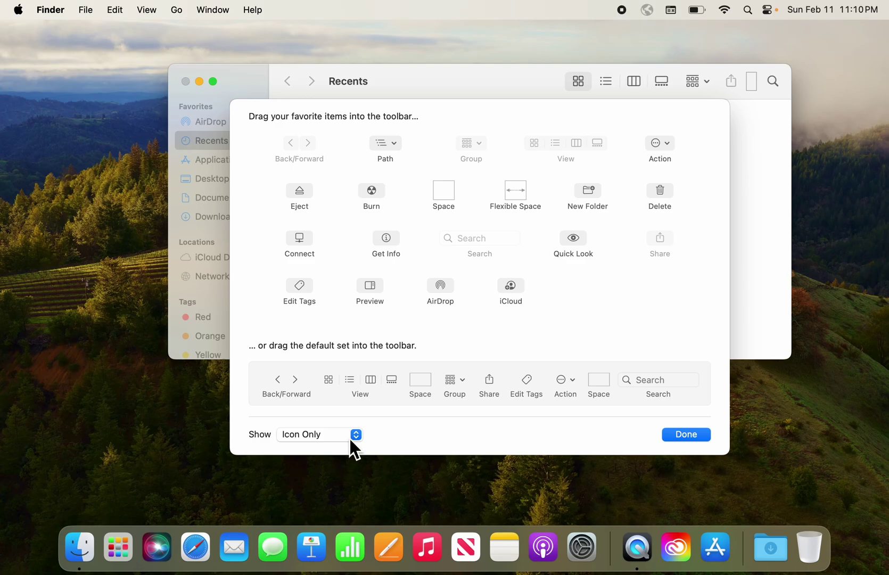
left_click(353, 435)
left_click(346, 420)
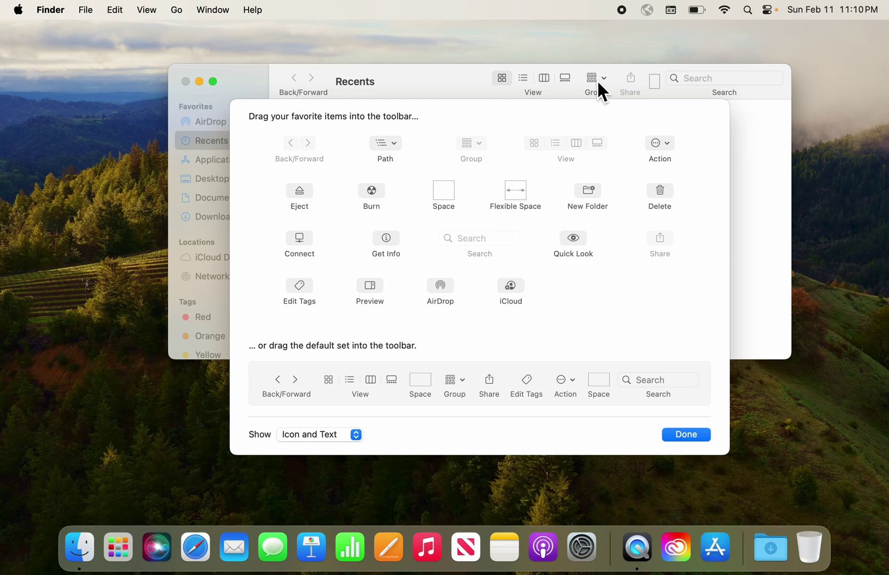
- Remove Group and Share from the toolbar, add Delete, Quick Look and Get Info, and finish
left_click_drag(595, 79, 620, 150)
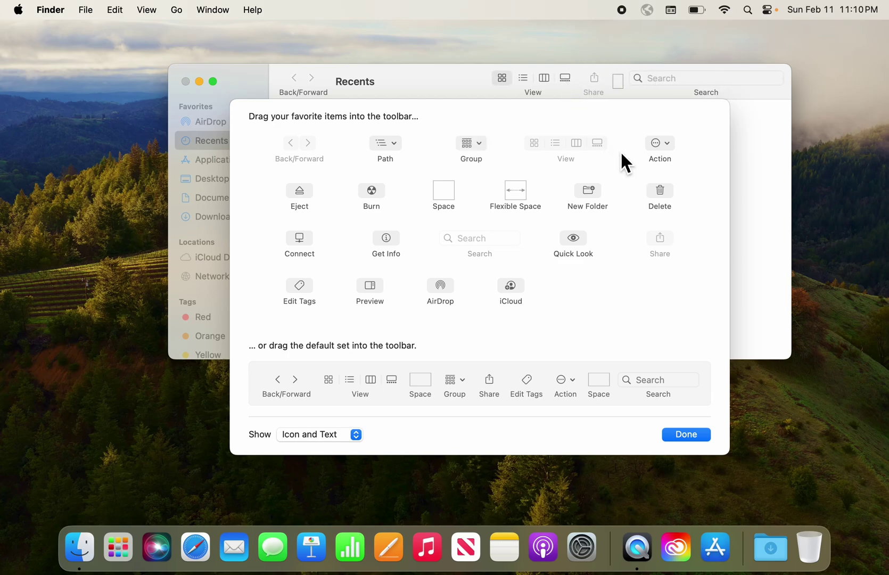
left_click_drag(599, 79, 618, 171)
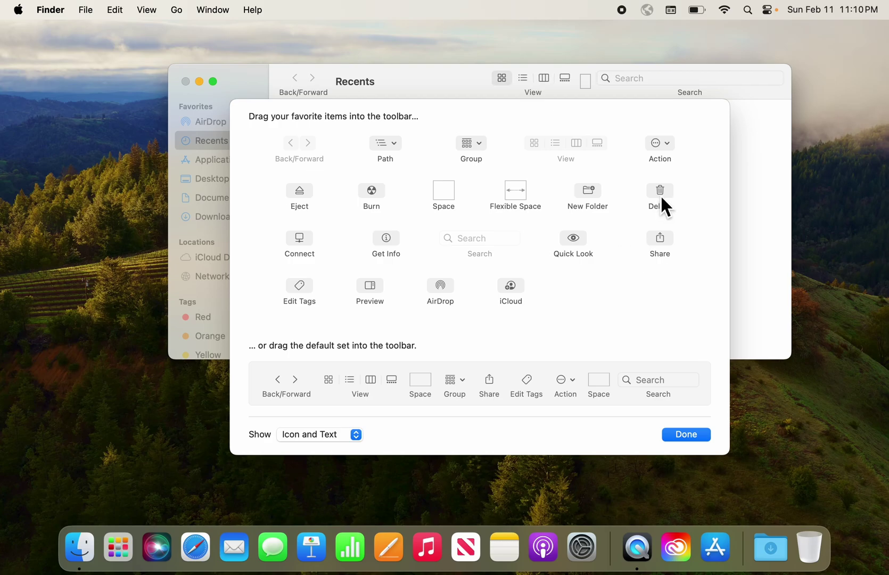
left_click_drag(660, 192, 596, 87)
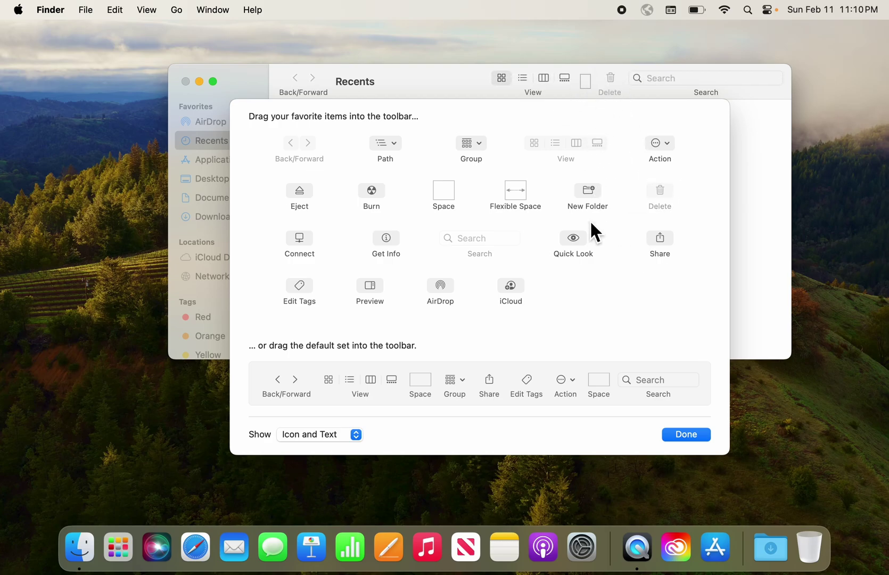
left_click_drag(574, 239, 666, 86)
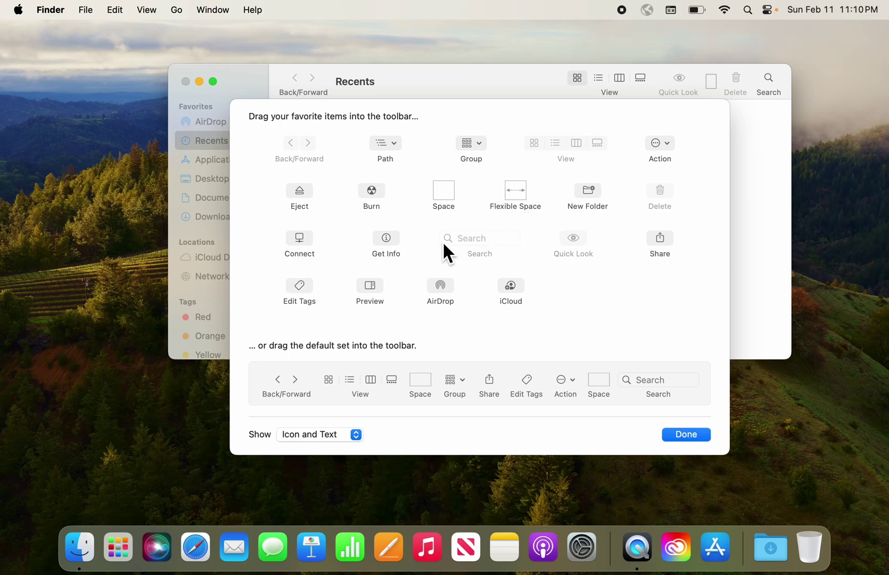
left_click_drag(390, 238, 693, 82)
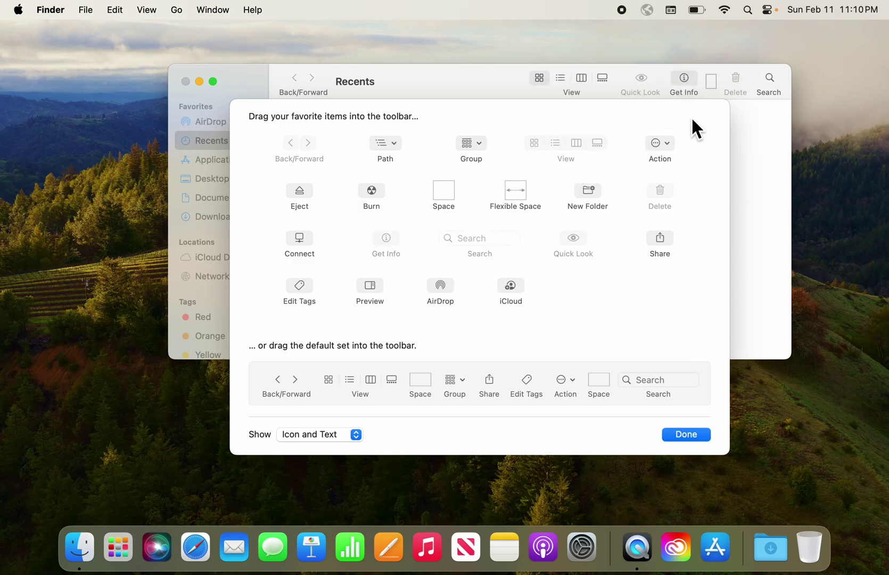
left_click(694, 438)
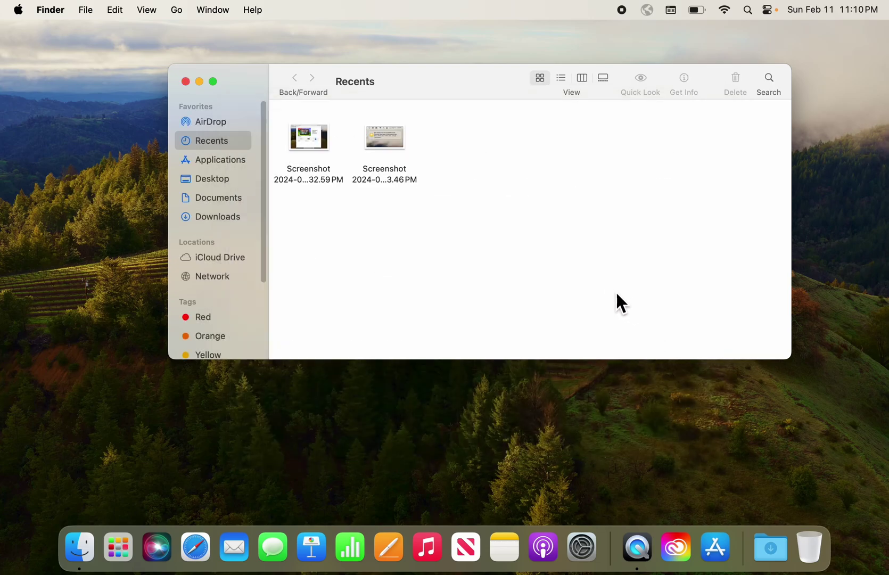
- Turn on the status bar showing 2 items and nudge the icon-size slider to enlarge file icons
left_click(148, 9)
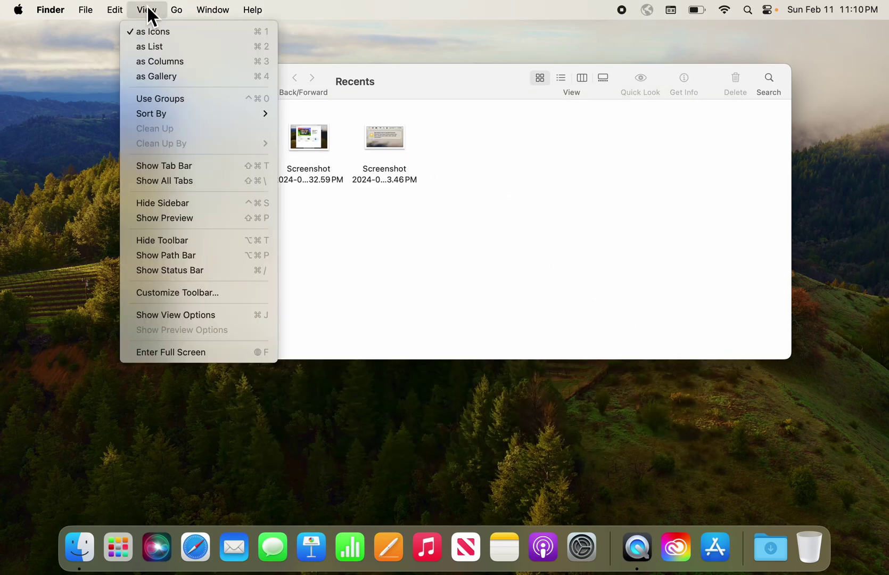
left_click(196, 275)
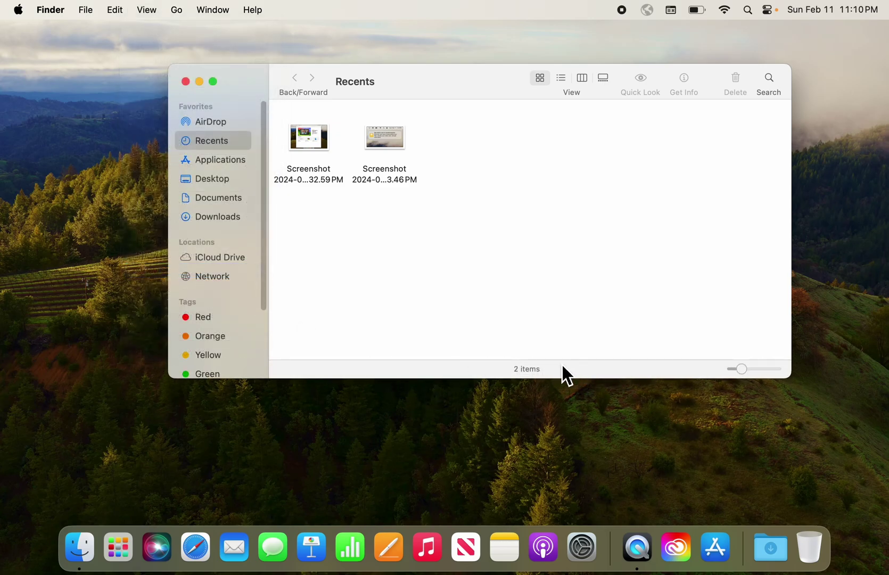
mouse_move(744, 373)
left_mouse_down()
mouse_move(761, 371)
mouse_move(742, 373)
left_mouse_up()
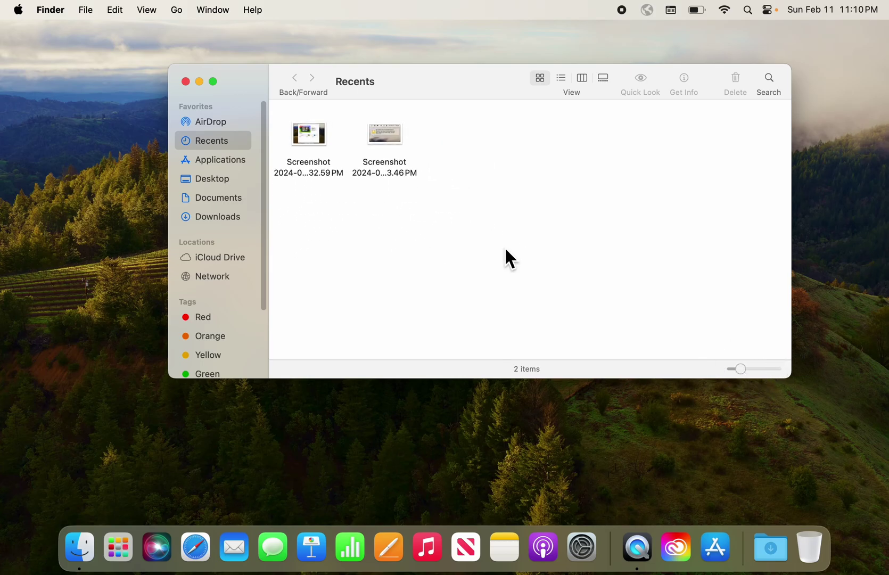
left_click(148, 10)
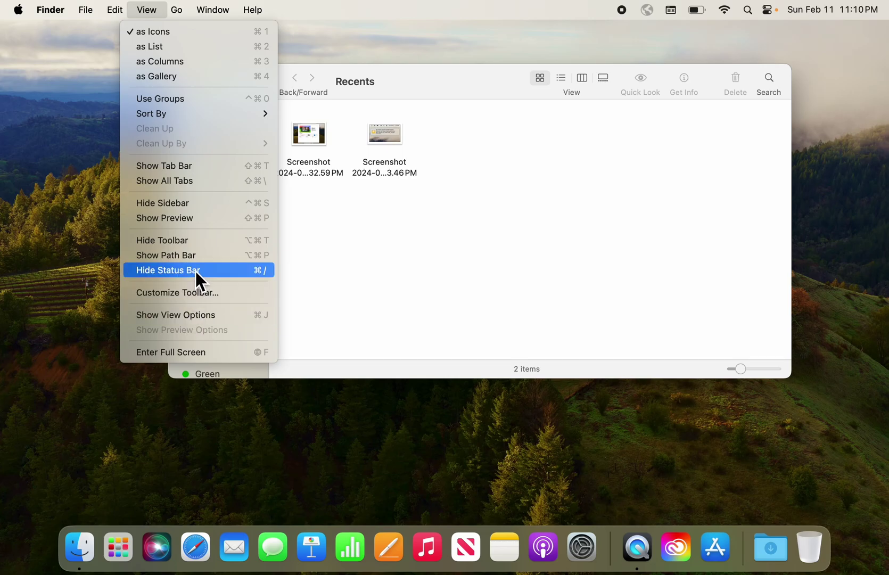
- In Finder Settings, make new Finder windows open to the home folder
left_click(162, 12)
left_click(50, 11)
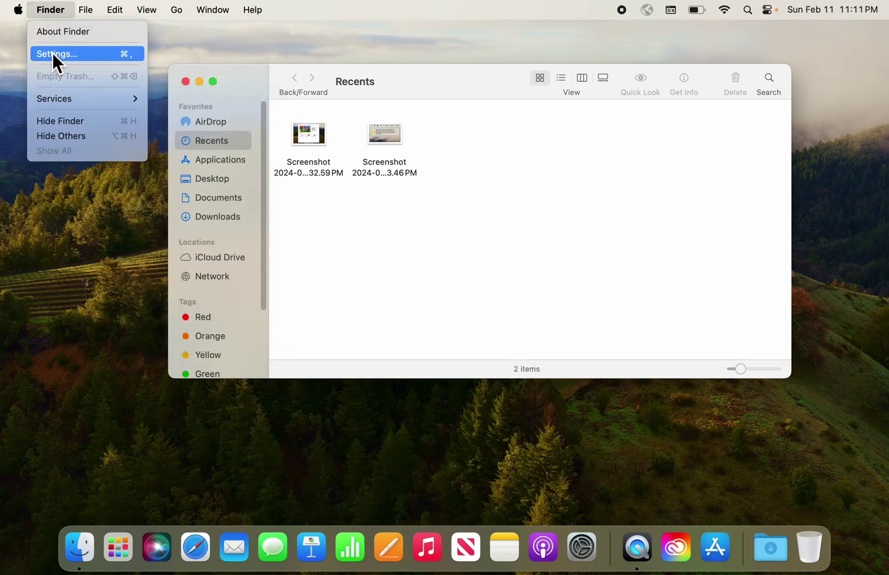
left_click(53, 55)
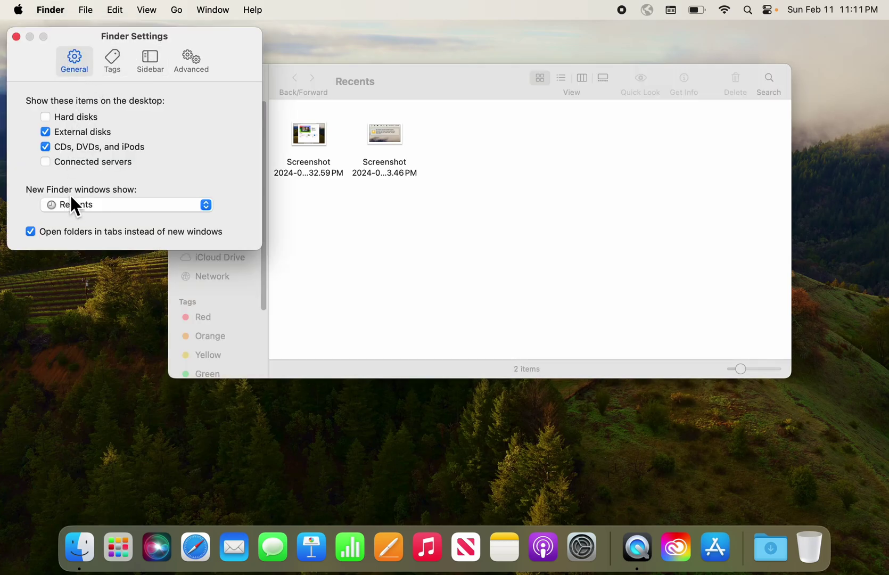
left_click(111, 207)
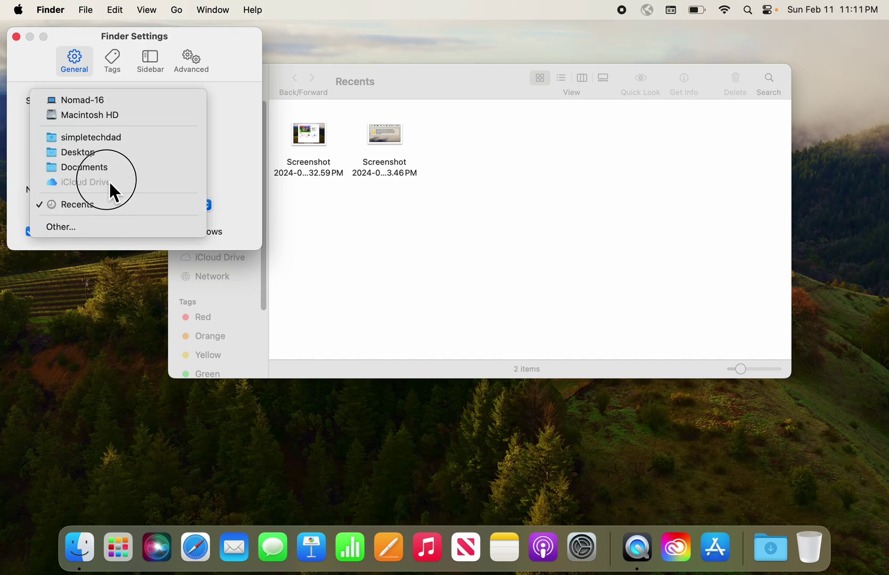
left_click(113, 142)
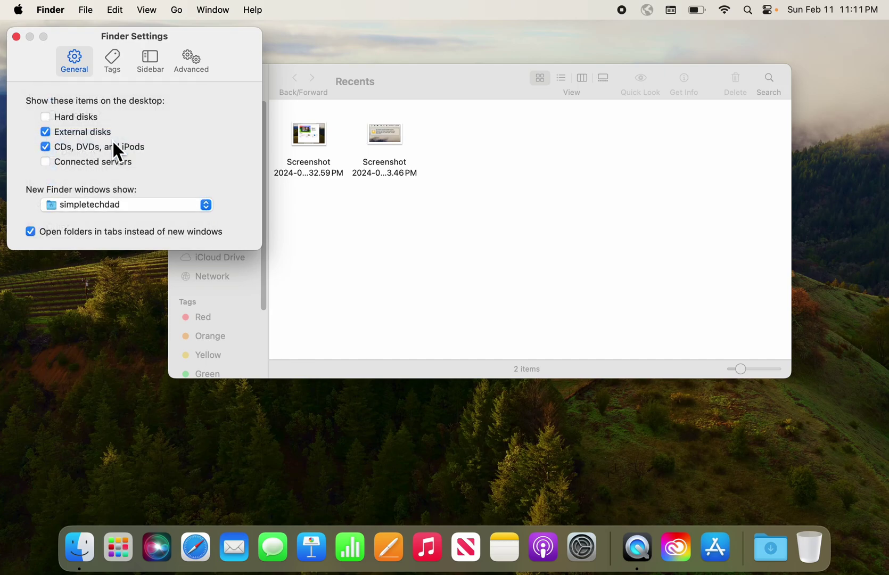
- Replace the Recents window with a new home-folder window and show hard disks on the desktop
left_click(405, 97)
left_click(185, 81)
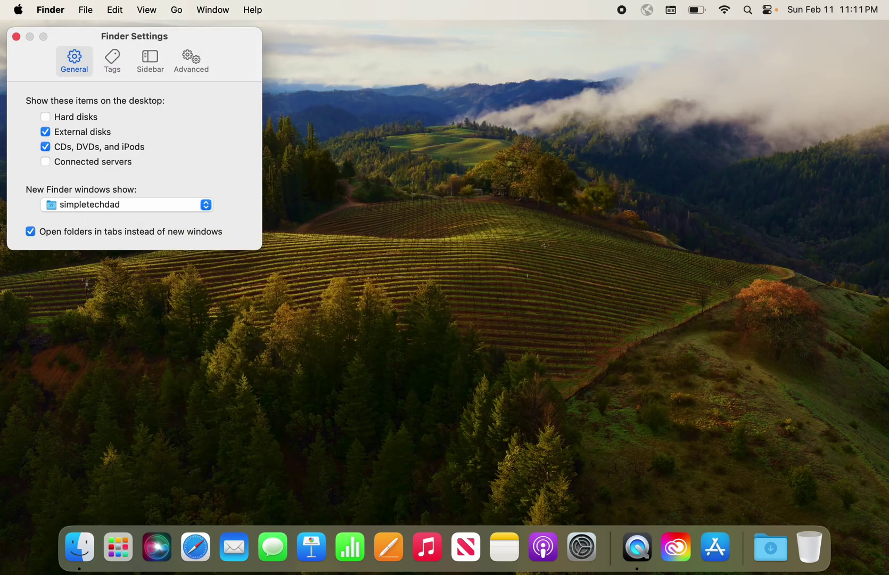
left_click(83, 553)
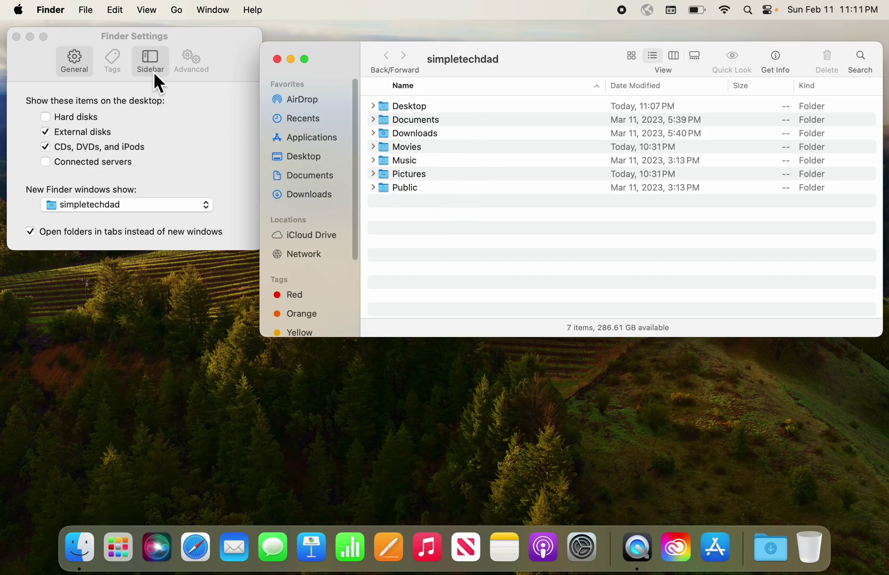
left_click(46, 117)
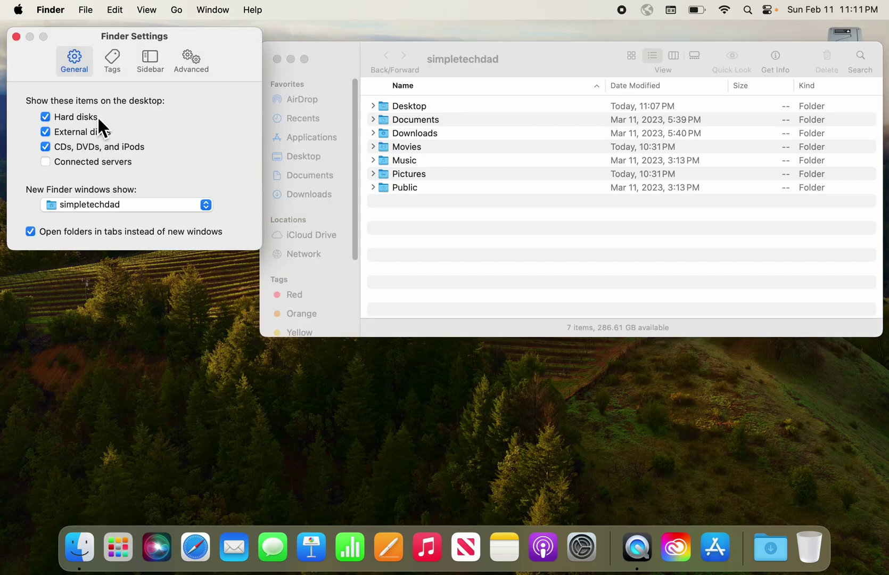
left_click(839, 33)
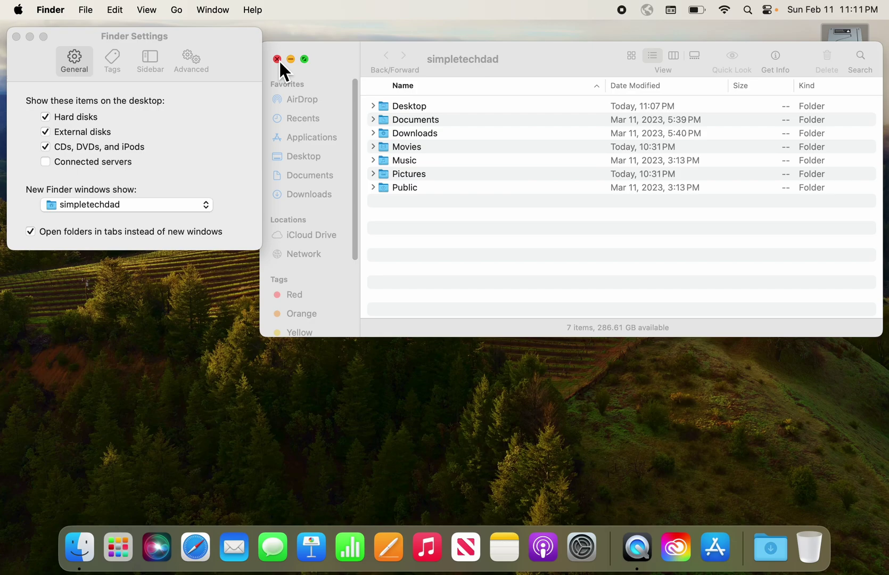
- On the Sidebar tab, check the home folder and uncheck iCloud Drive, Cloud Storage and Bonjour computers
left_click(152, 63)
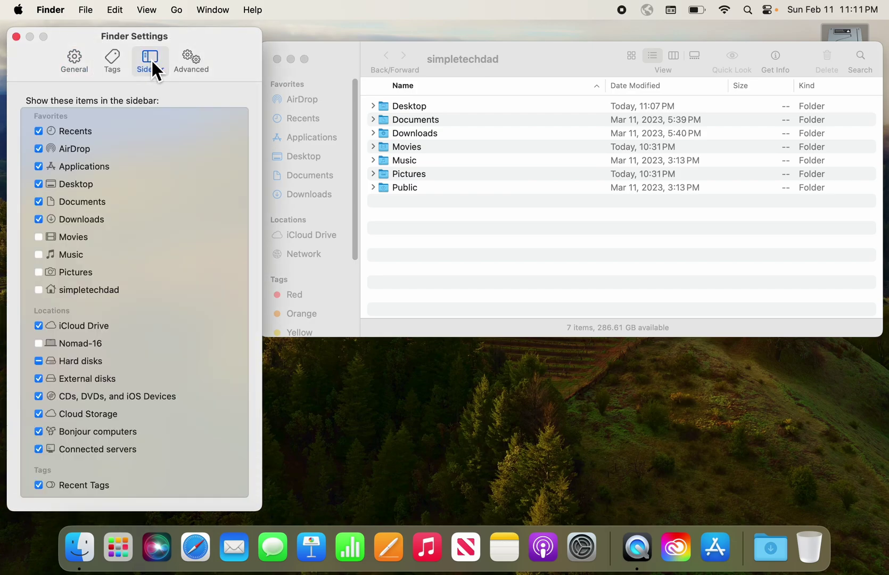
left_click(310, 111)
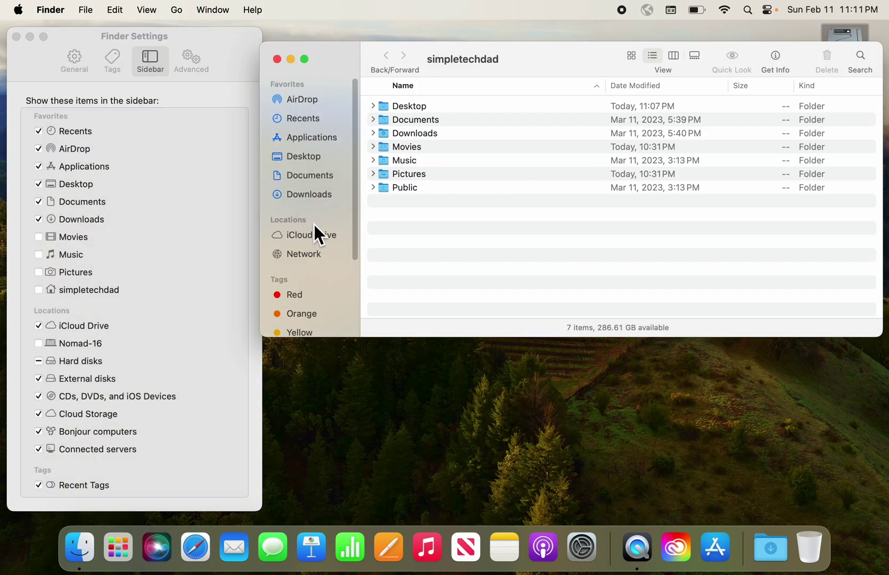
left_click(151, 64)
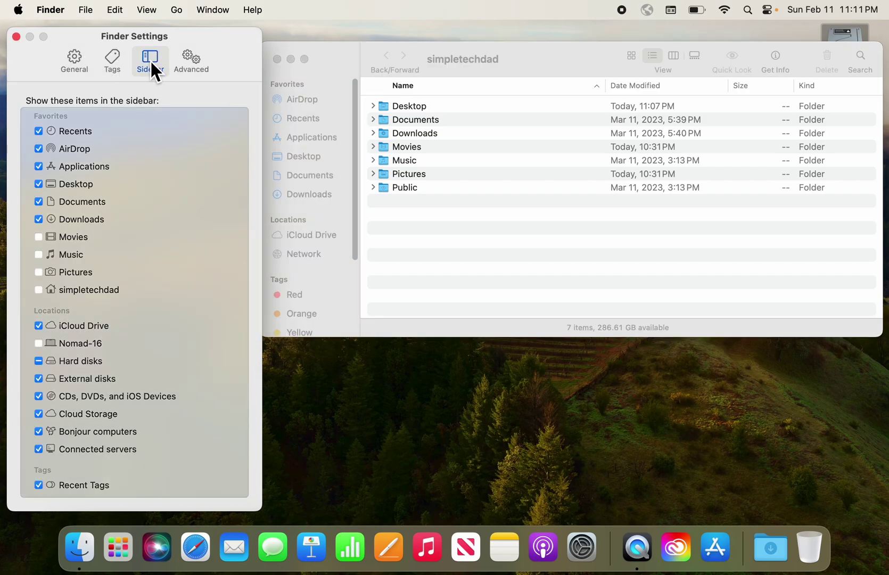
left_click(38, 290)
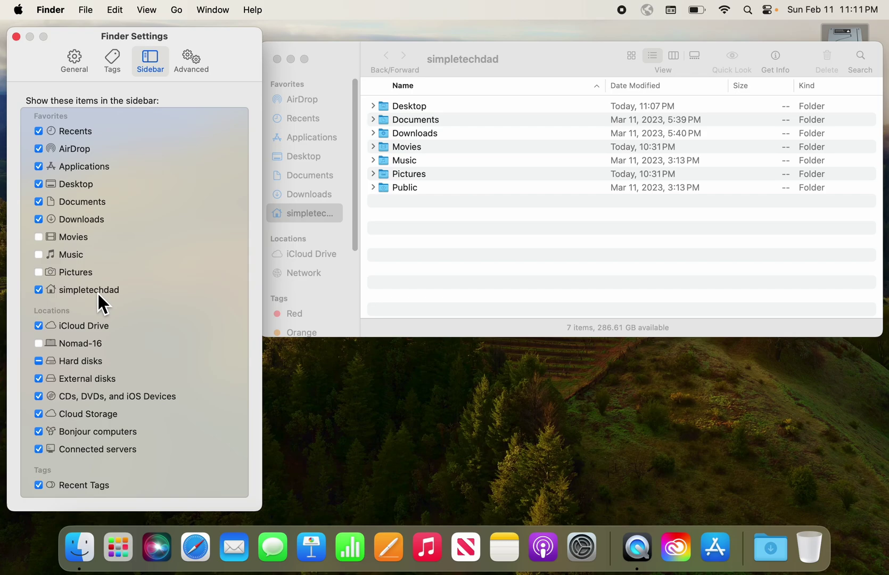
left_click(39, 325)
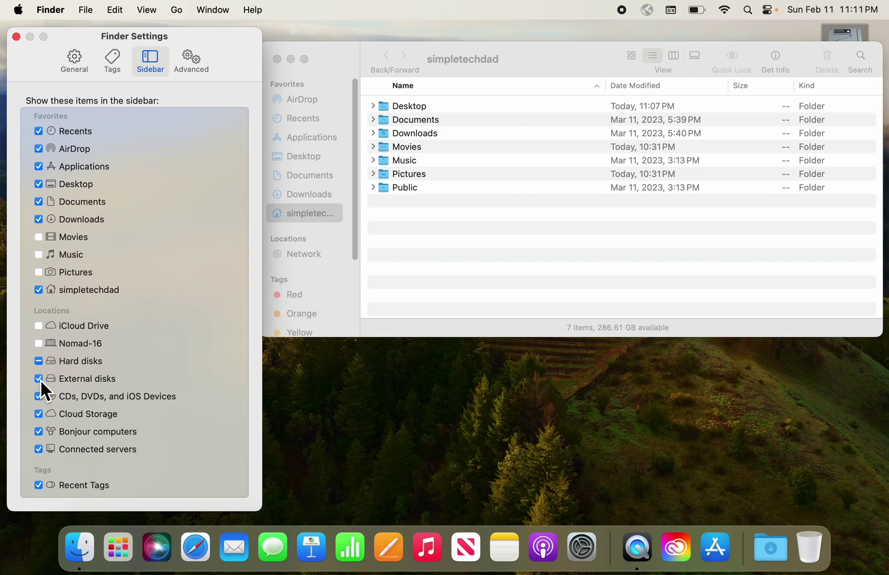
left_click(41, 411)
left_click(41, 432)
- Close Finder Settings, drag Applications to the top of Favorites, and collapse the Tags section
left_click(16, 37)
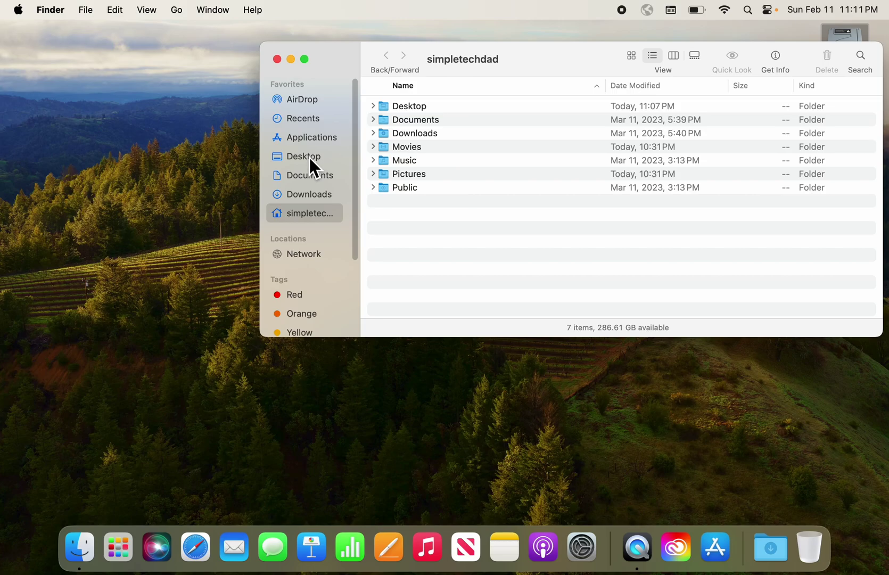
left_click_drag(311, 140, 316, 195)
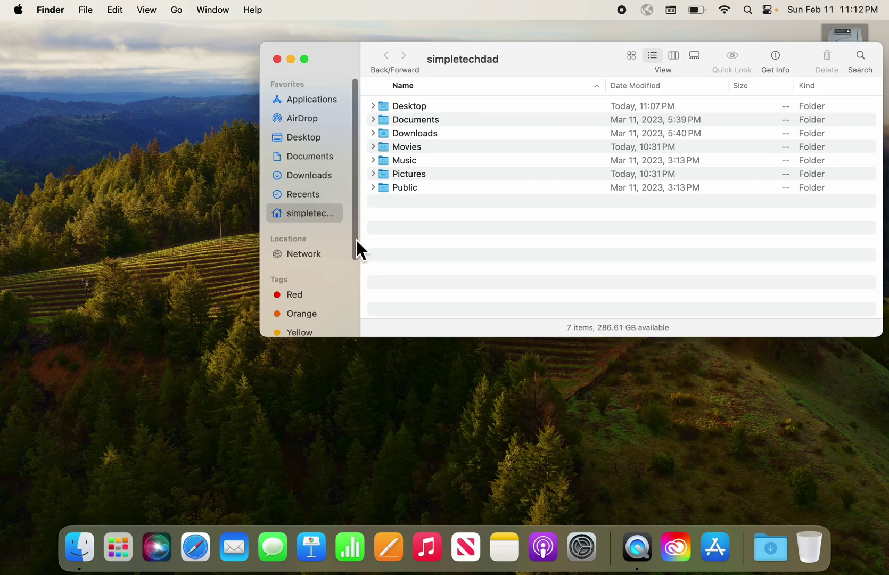
left_click(347, 279)
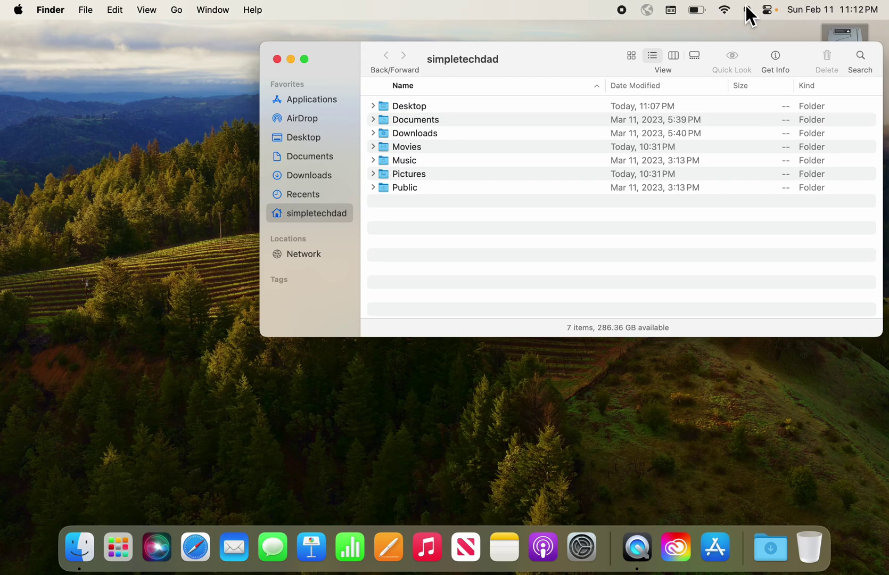
- Open Keyboard settings from the input menu and turn off Show Input menu in menu bar under Input Sources
left_click(673, 9)
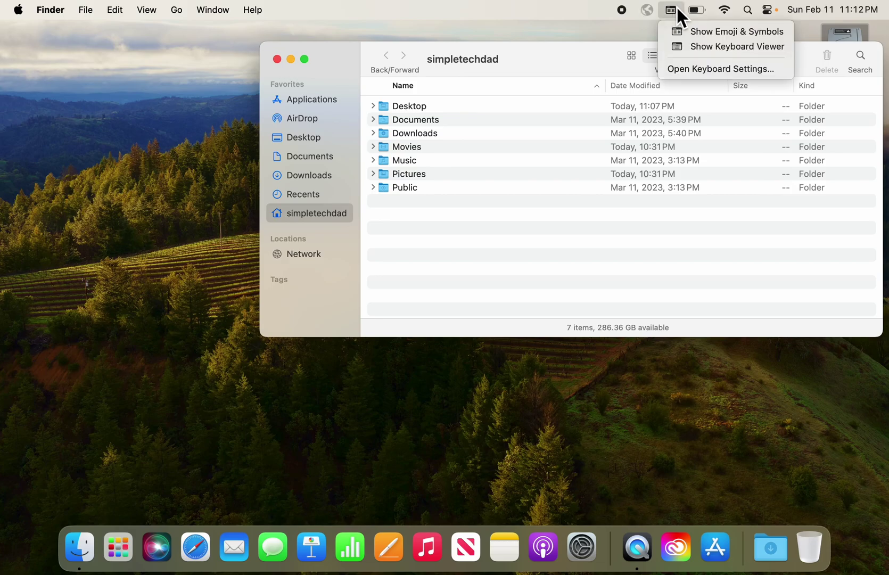
left_click(685, 69)
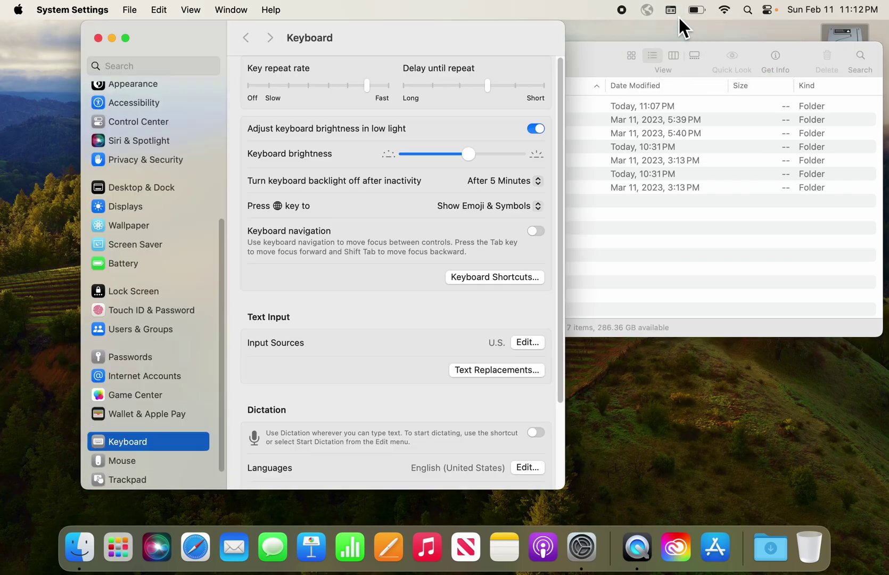
left_click(672, 10)
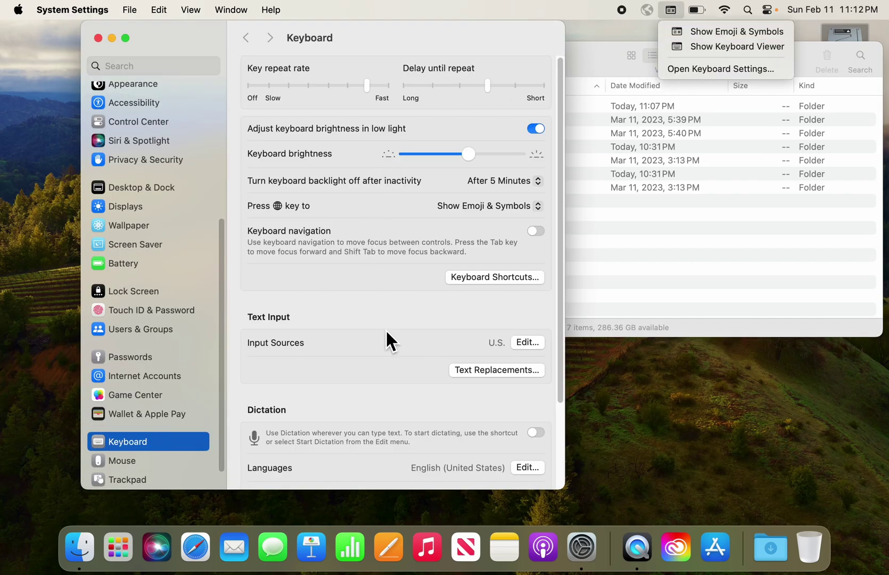
left_click(527, 341)
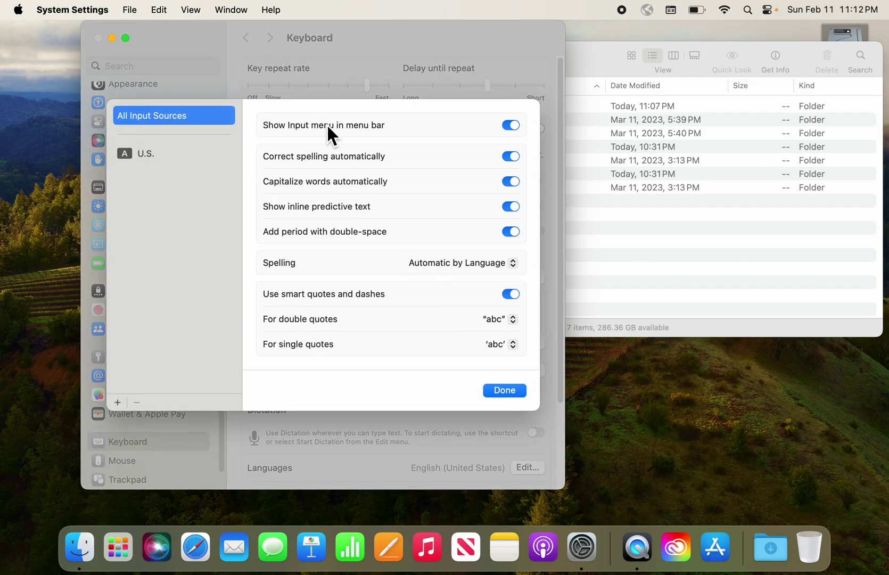
left_click(516, 126)
left_click(505, 390)
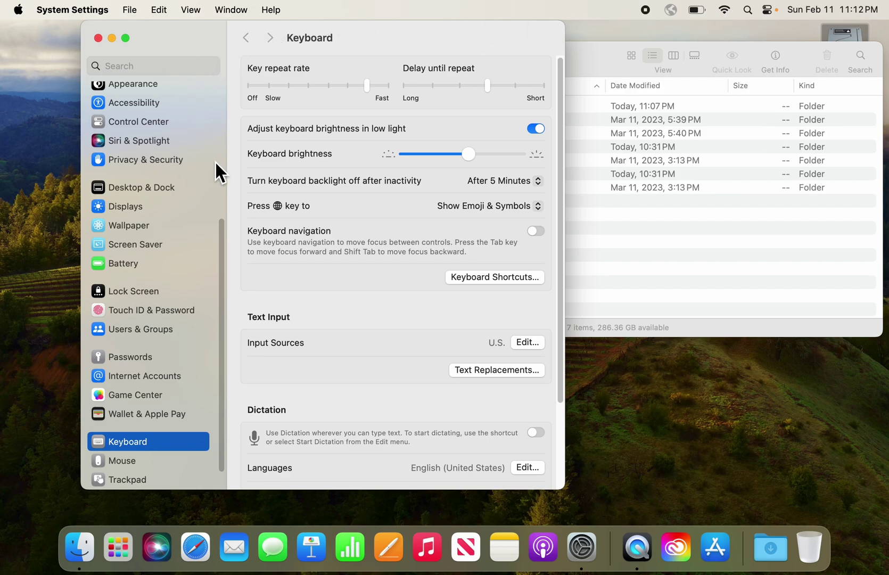
- In Control Center settings, set Sound to Always Show in Menu Bar
left_click_drag(224, 237, 223, 81)
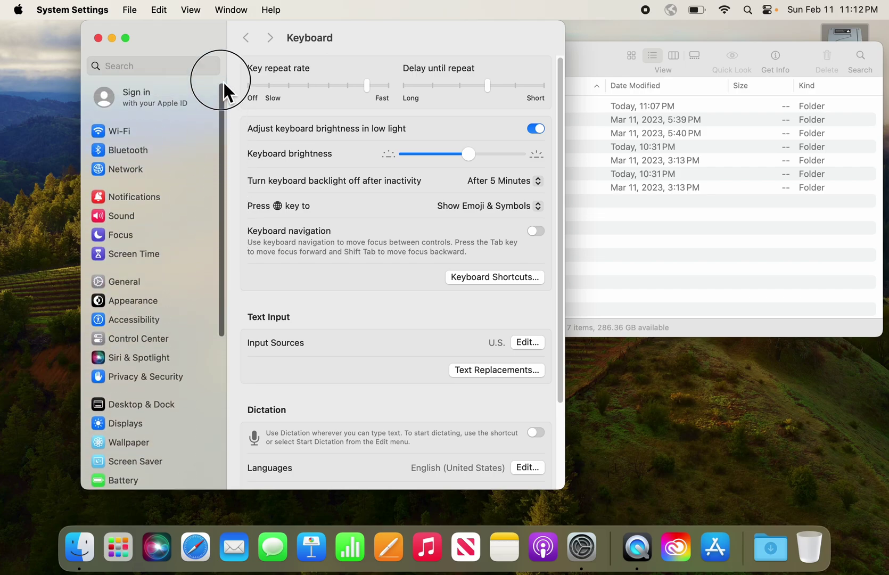
left_click(149, 344)
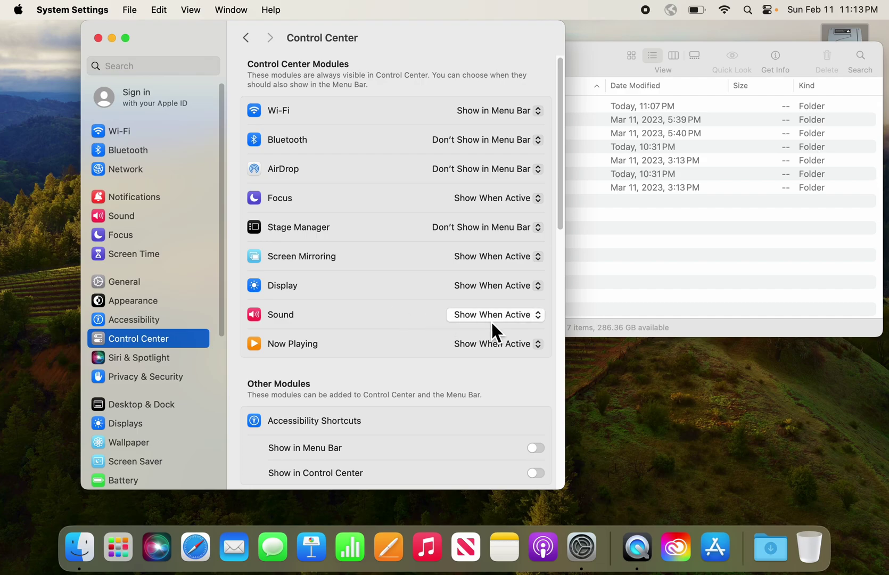
left_click(530, 314)
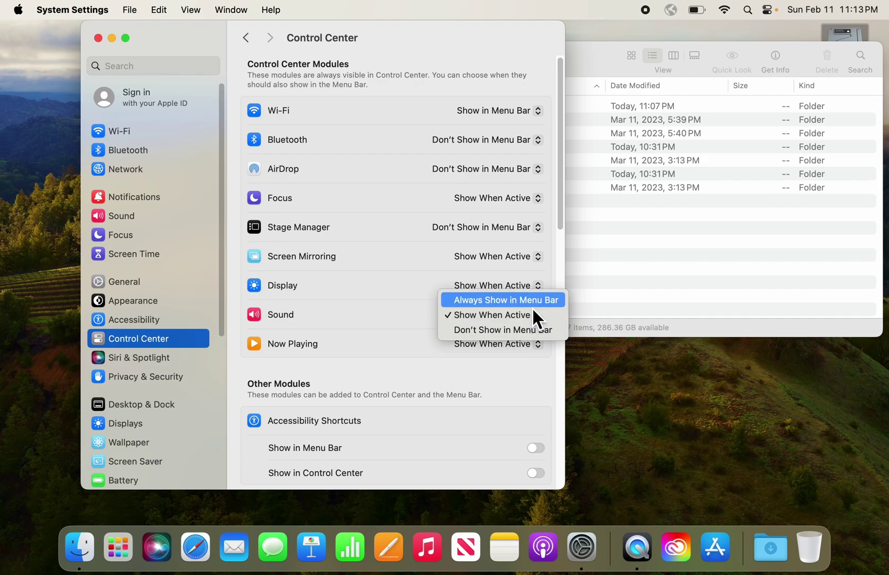
left_click(531, 302)
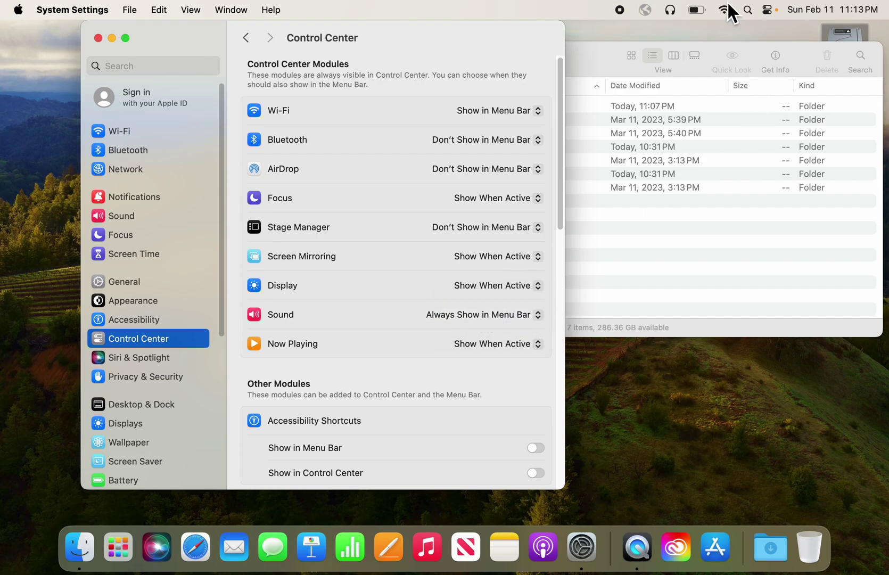
- Switch output to MacBook Pro Speakers, raise the volume, and set Screen Mirroring to Always Show in Menu Bar
left_click(674, 10)
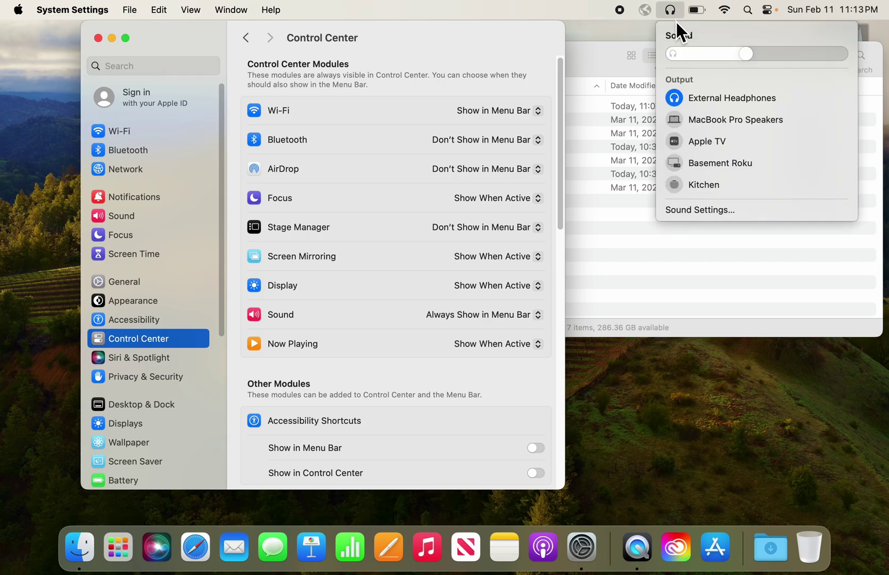
left_click(708, 119)
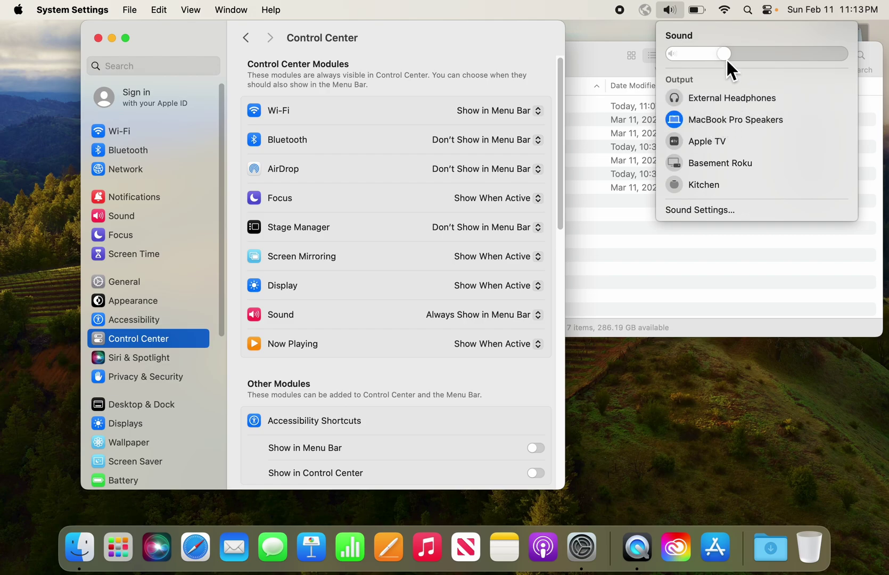
left_click_drag(724, 54, 774, 57)
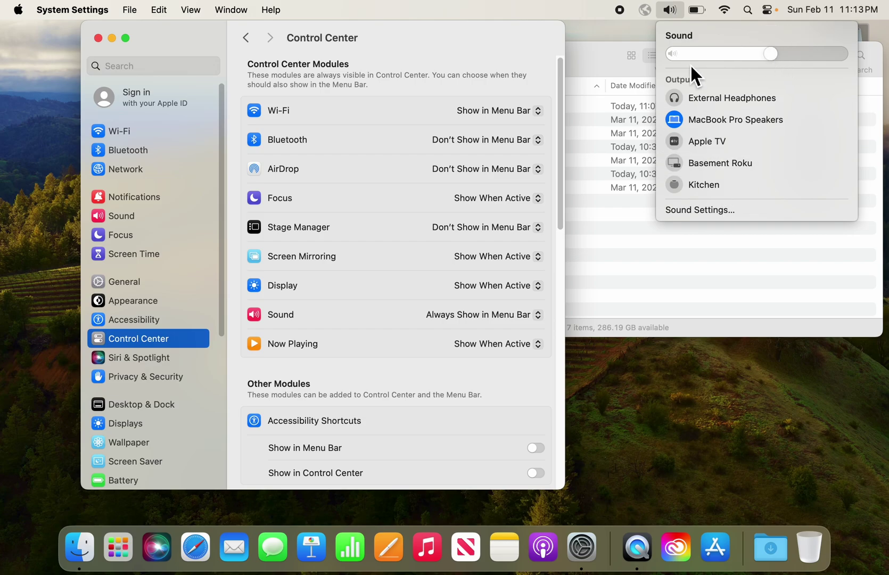
left_click(671, 11)
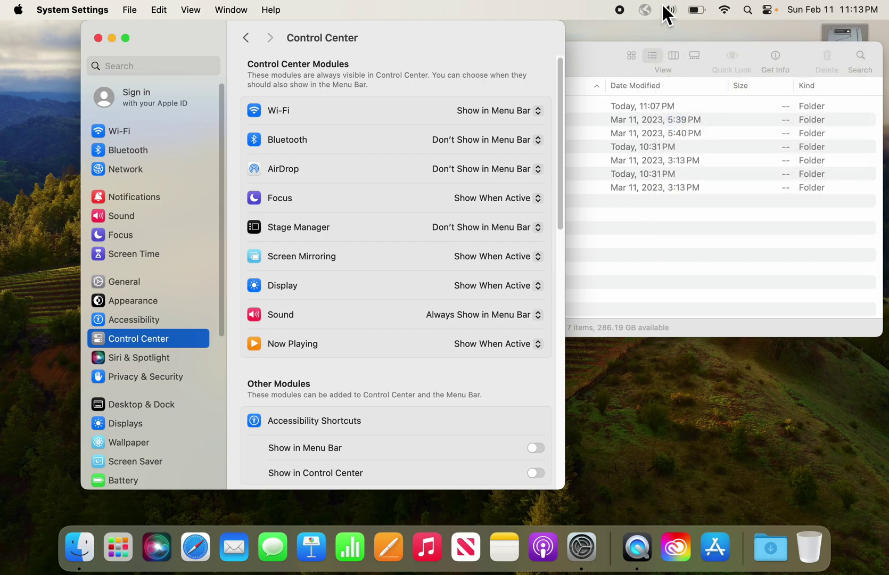
left_click(532, 256)
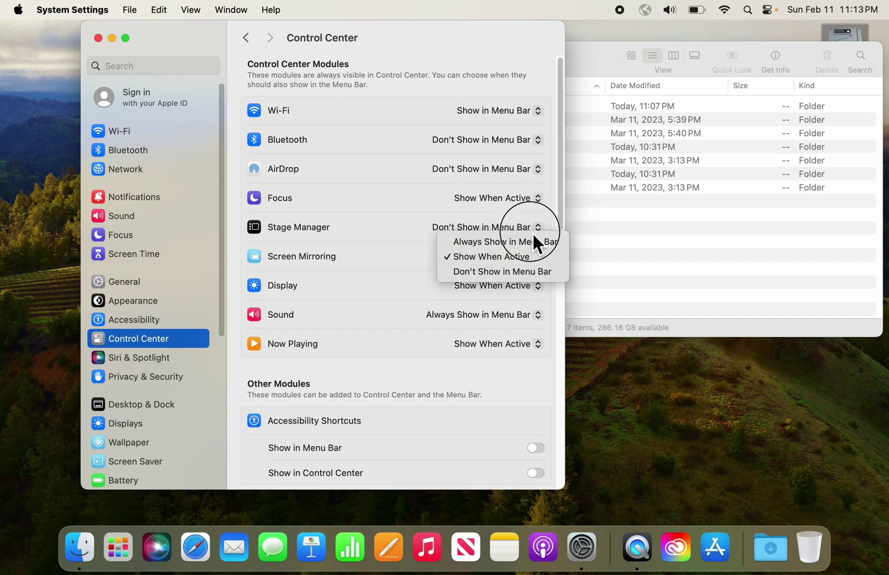
left_click(533, 240)
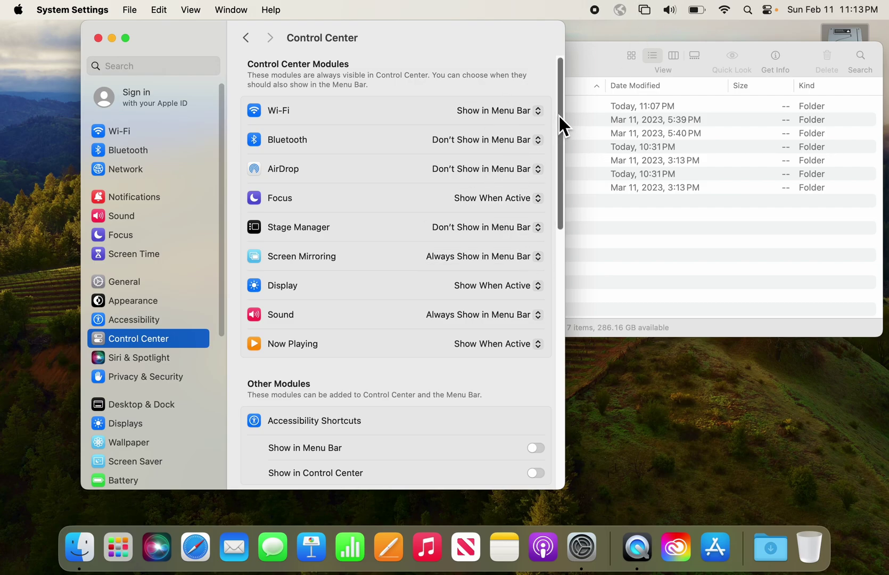
- Scroll to Other Modules, turn on Battery's Show Percentage and Accessibility Shortcuts' Show in Control Center
left_click_drag(559, 114, 558, 234)
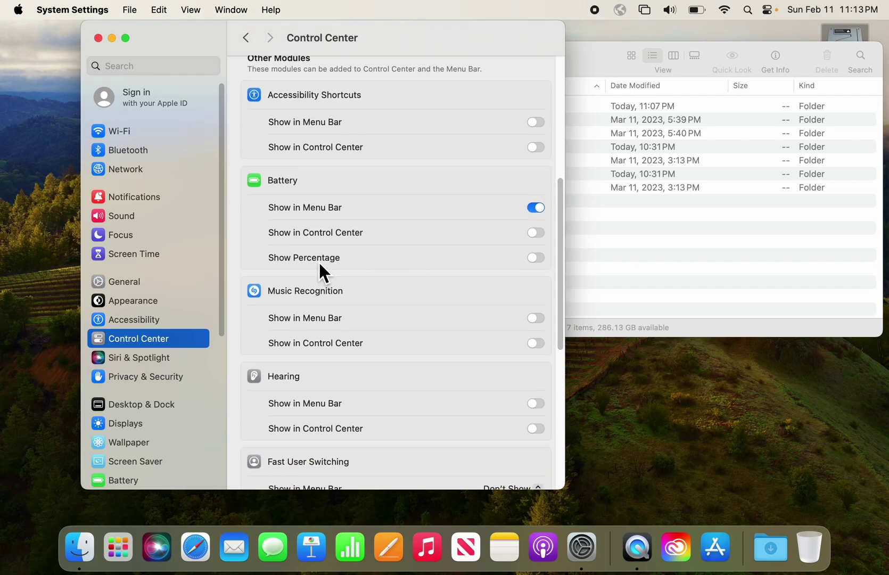
left_click(534, 257)
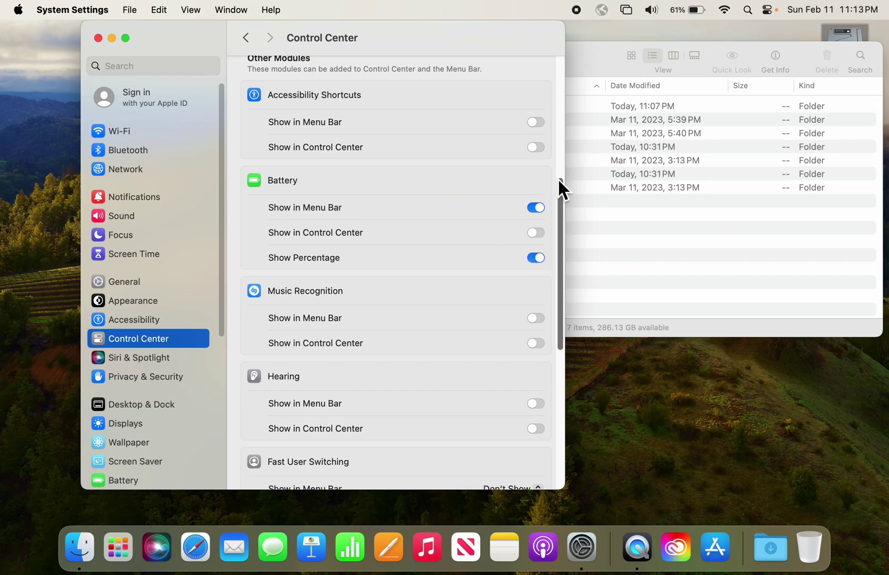
left_click_drag(561, 193, 563, 158)
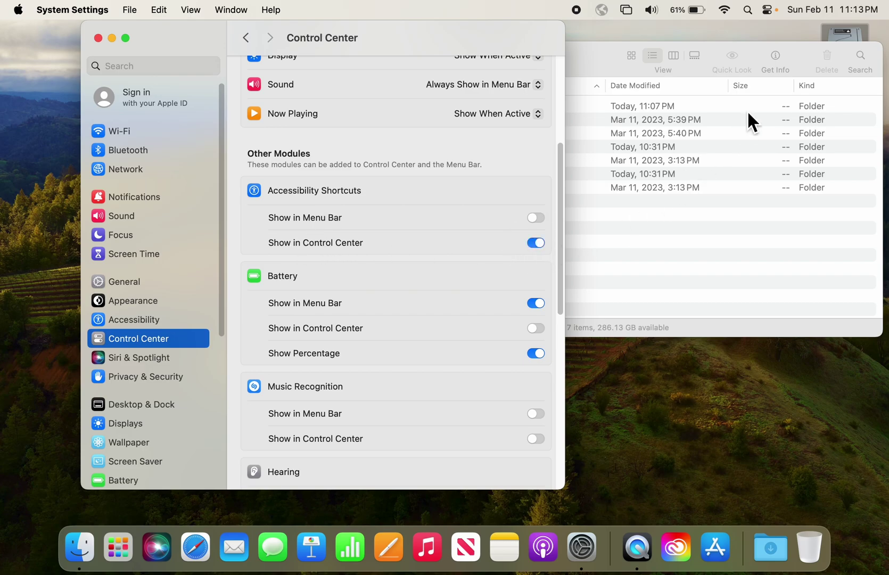
- In Control Center's Accessibility Shortcuts, turn on Zoom, zoom in and out, then return to the main panel
left_click(769, 11)
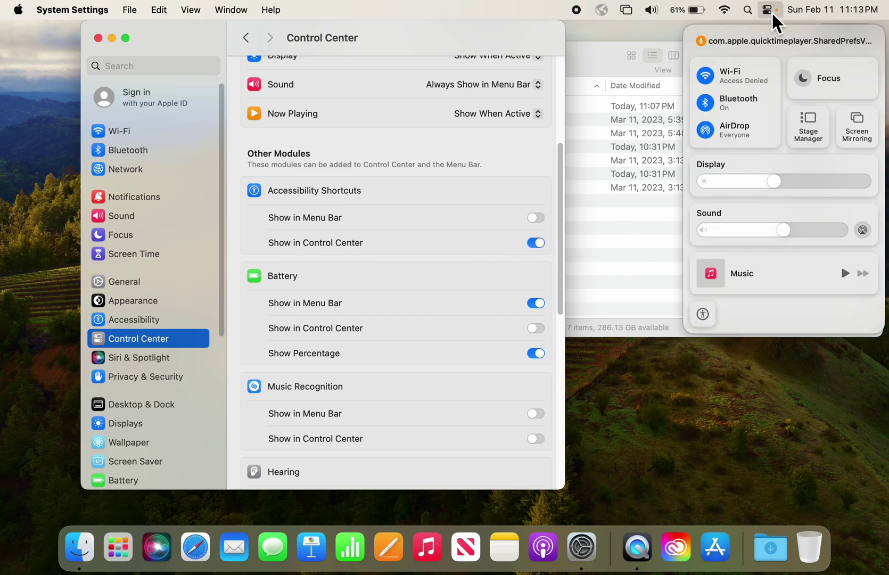
left_click(707, 316)
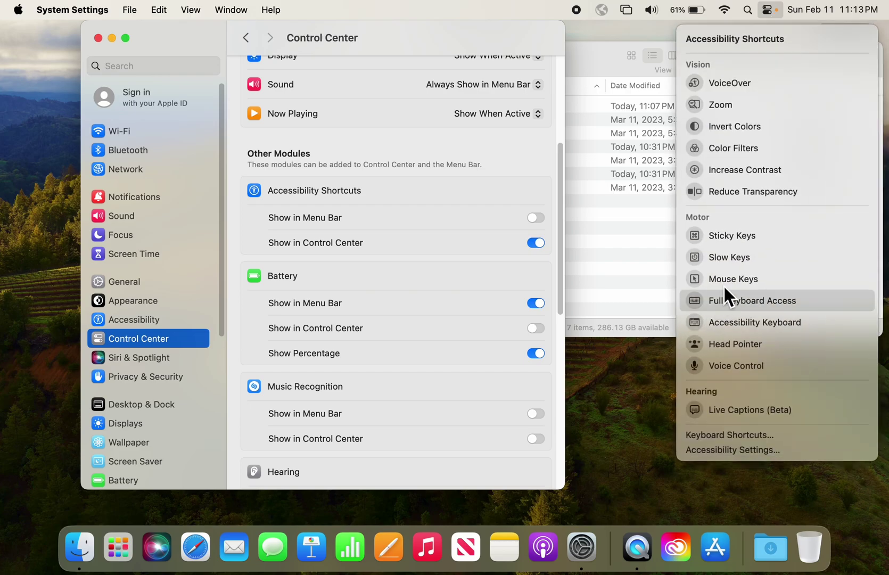
left_click(724, 111)
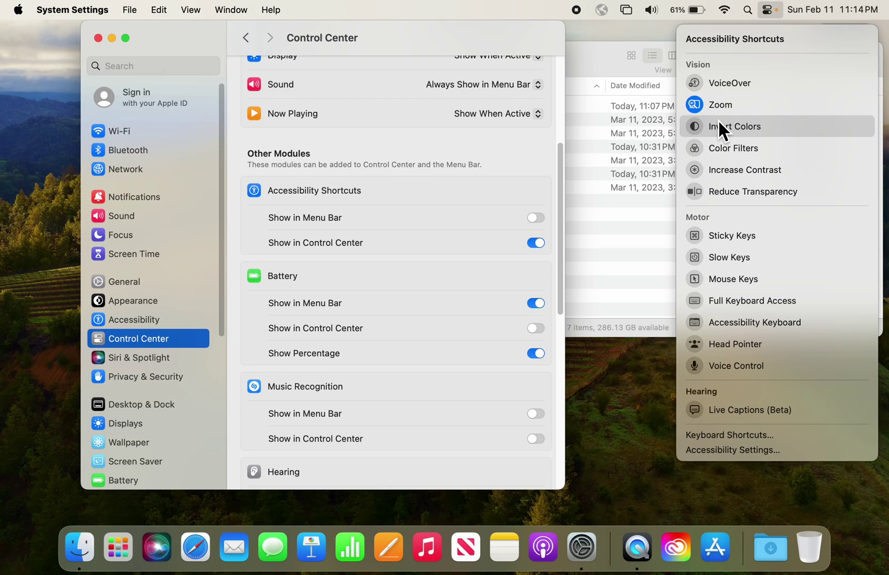
scroll(718, 120, "up", 10, "ctrl")
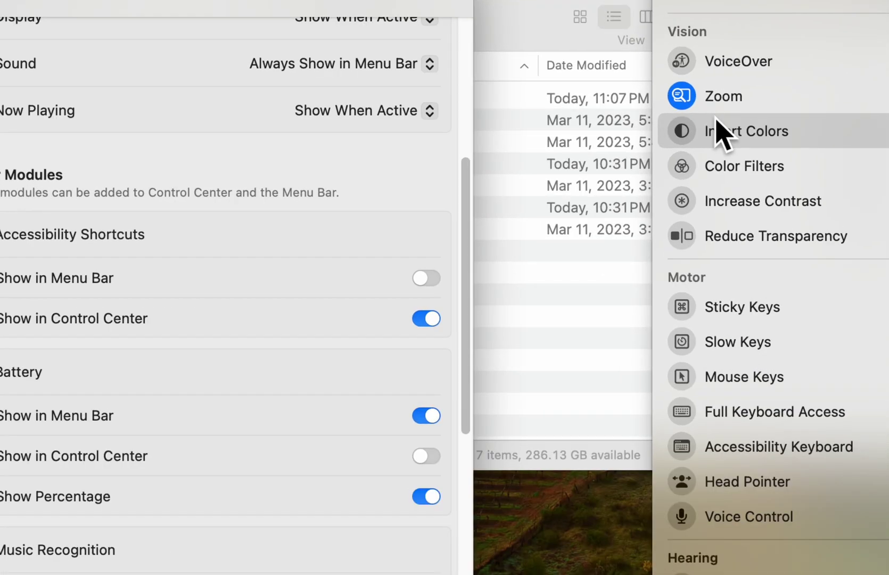
scroll(716, 118, "up", 3, "ctrl")
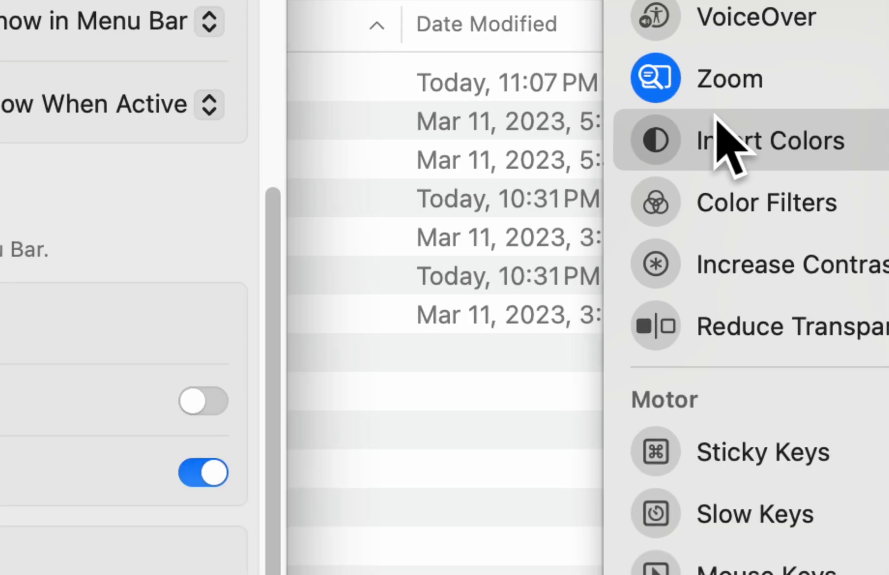
scroll(715, 118, "down", 10, "ctrl")
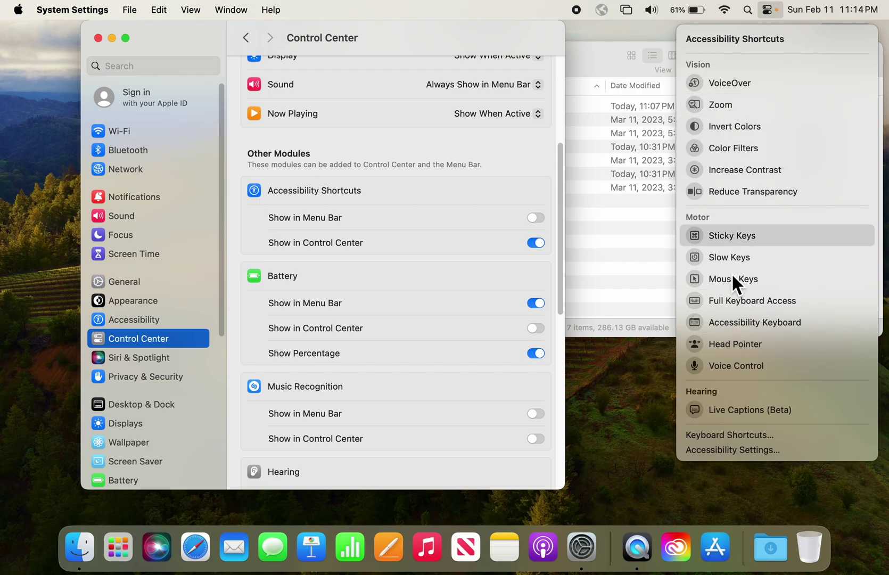
left_click(768, 10)
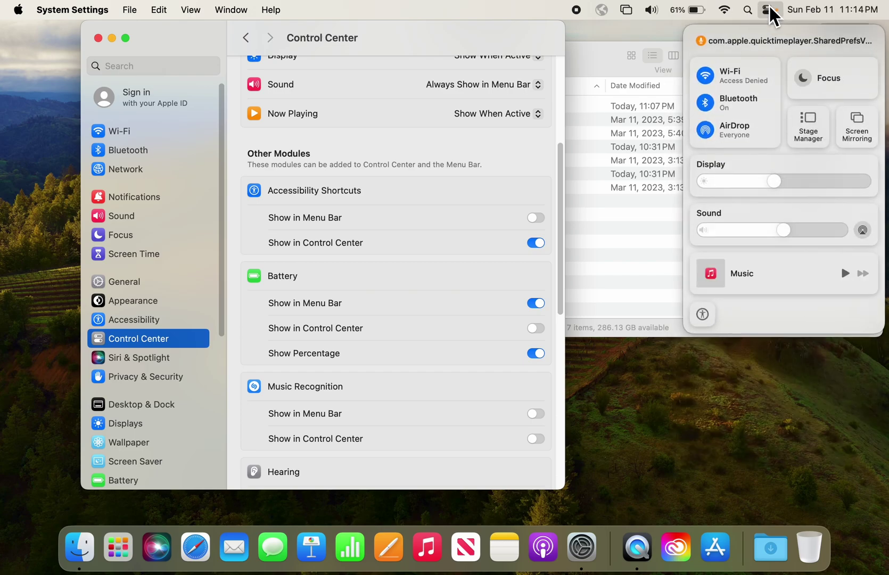
- Dismiss Control Center and close the Finder and System Settings windows
left_click(652, 278)
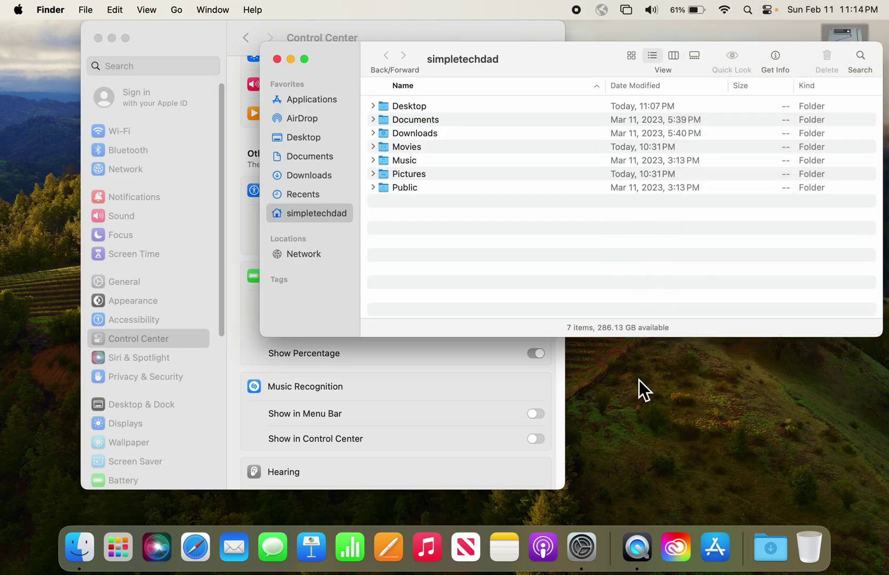
left_click(278, 59)
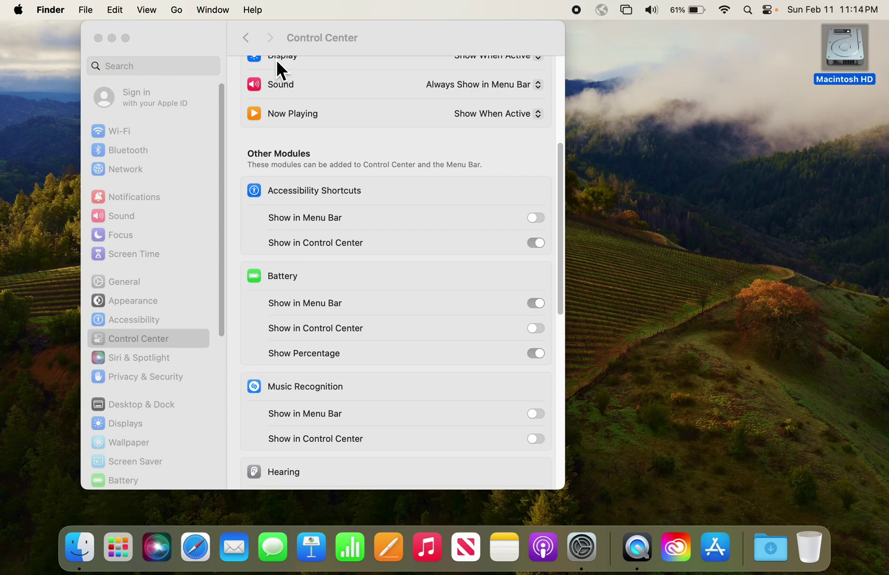
left_click(97, 38)
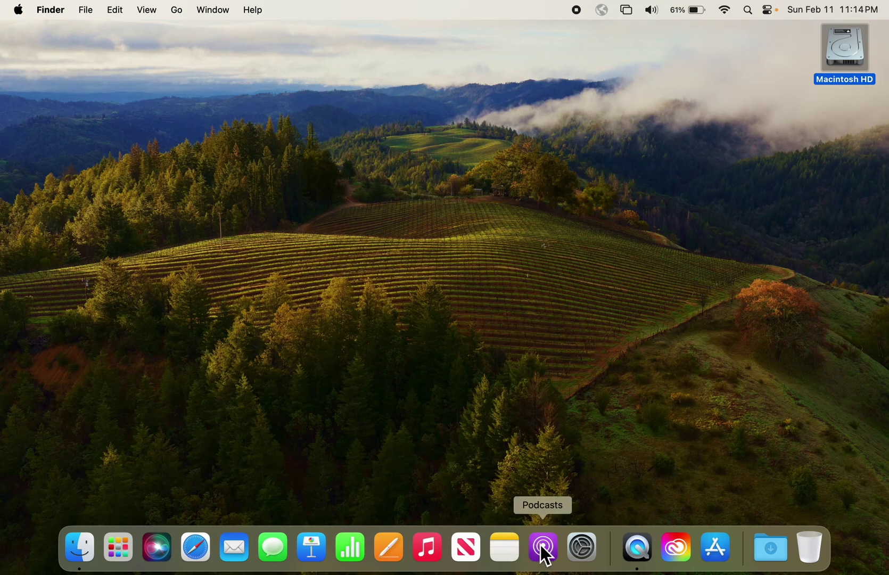
- Remove Podcasts, Notes and Music from the Dock
left_click_drag(541, 547, 542, 407)
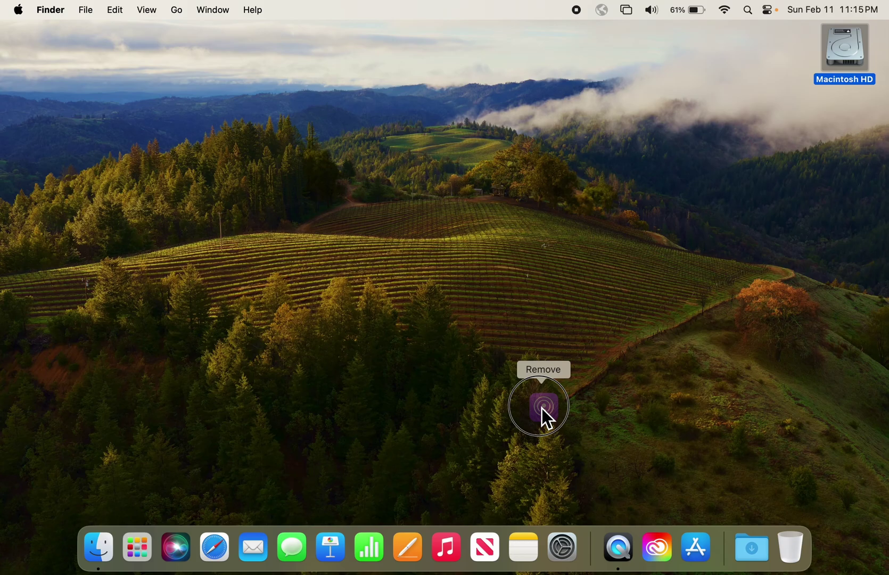
left_click_drag(541, 408, 541, 408)
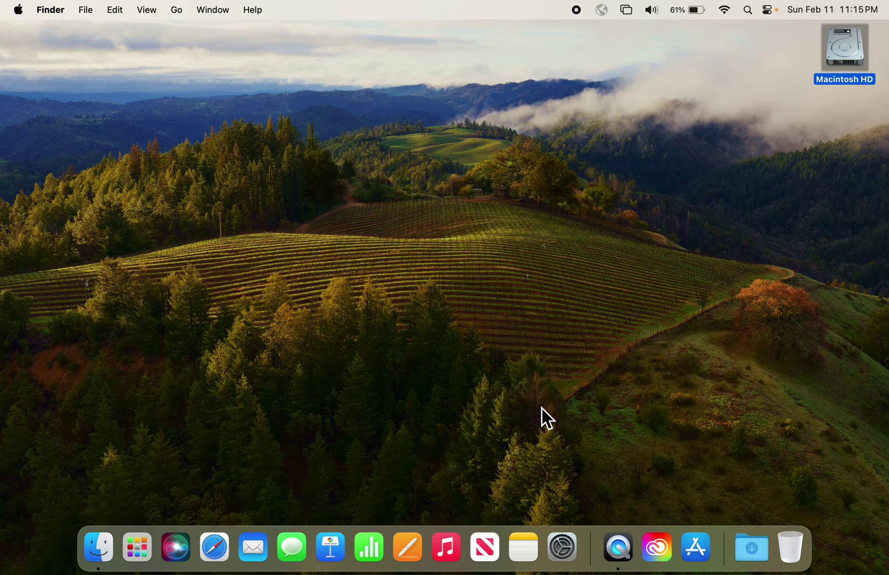
right_click(532, 557)
mouse_move(547, 472)
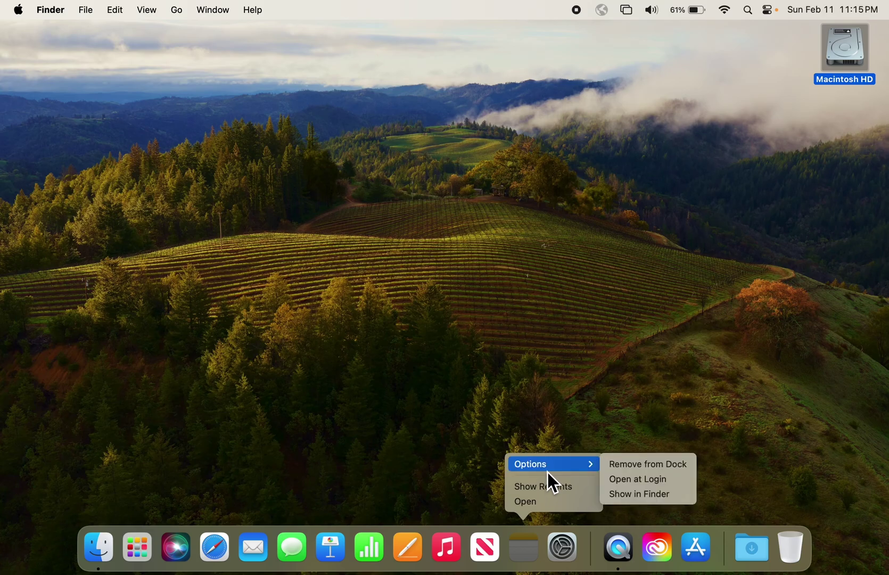
left_click(629, 466)
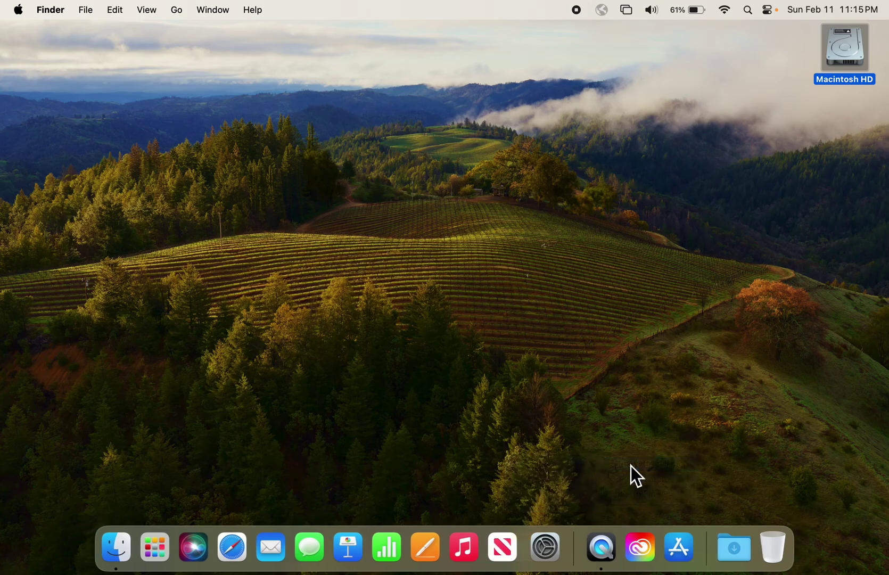
right_click(474, 563)
mouse_move(487, 463)
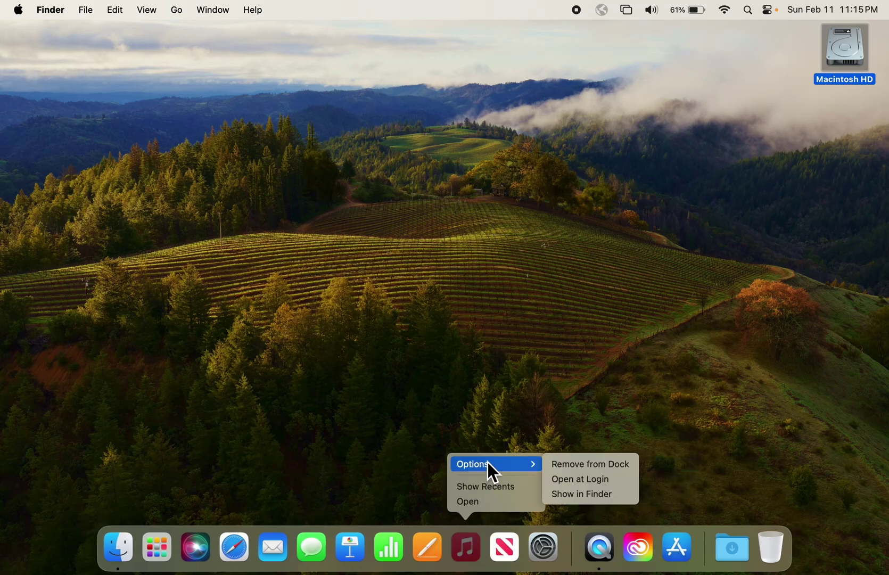
left_click(559, 469)
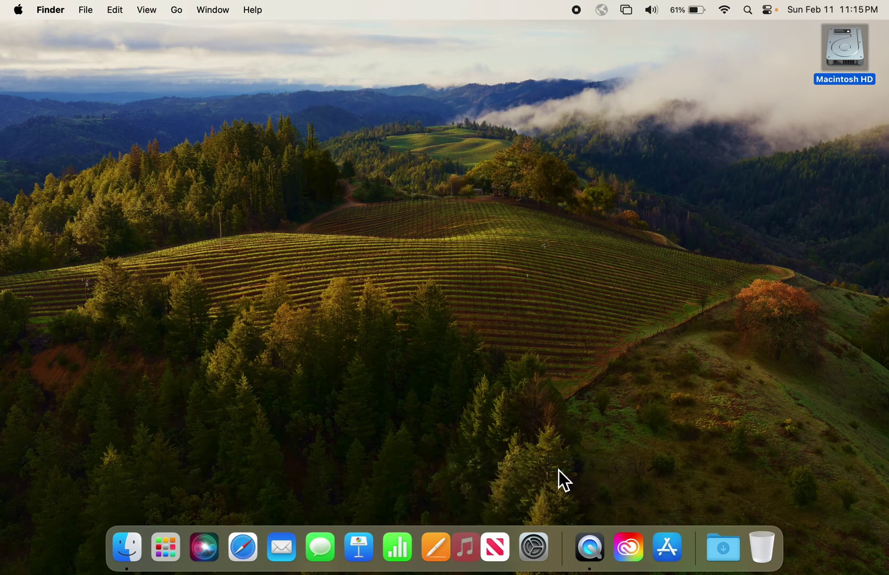
- Drag Google Chrome from Finder's Applications folder into the Dock between Safari and Mail
left_click(139, 551)
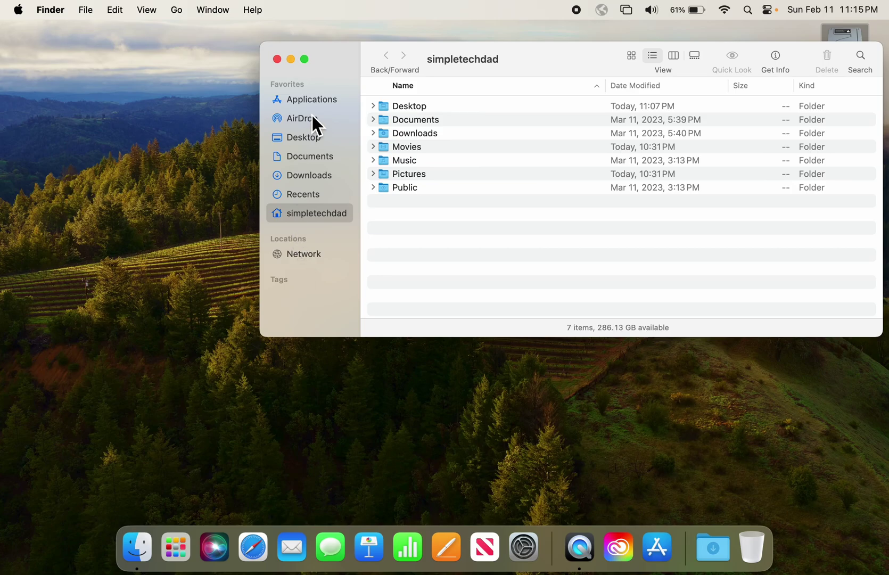
left_click(315, 99)
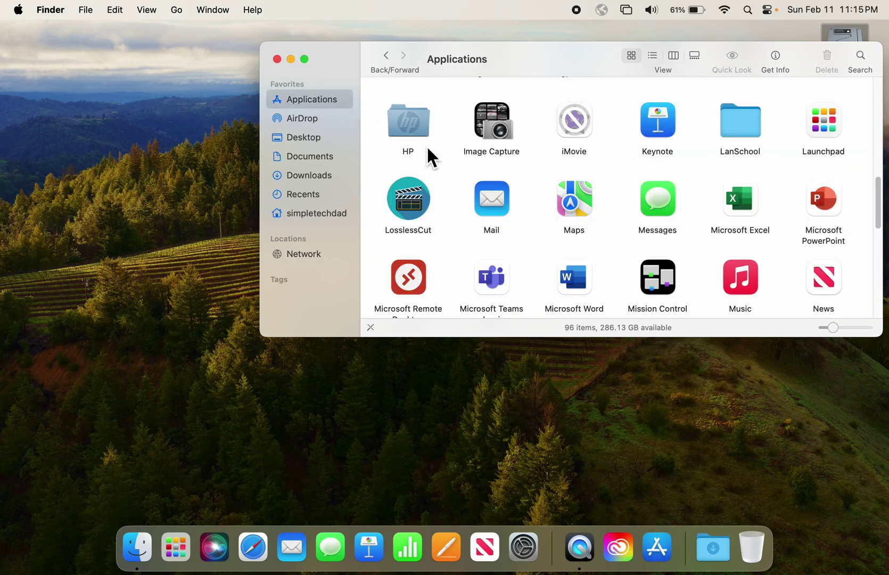
type("go")
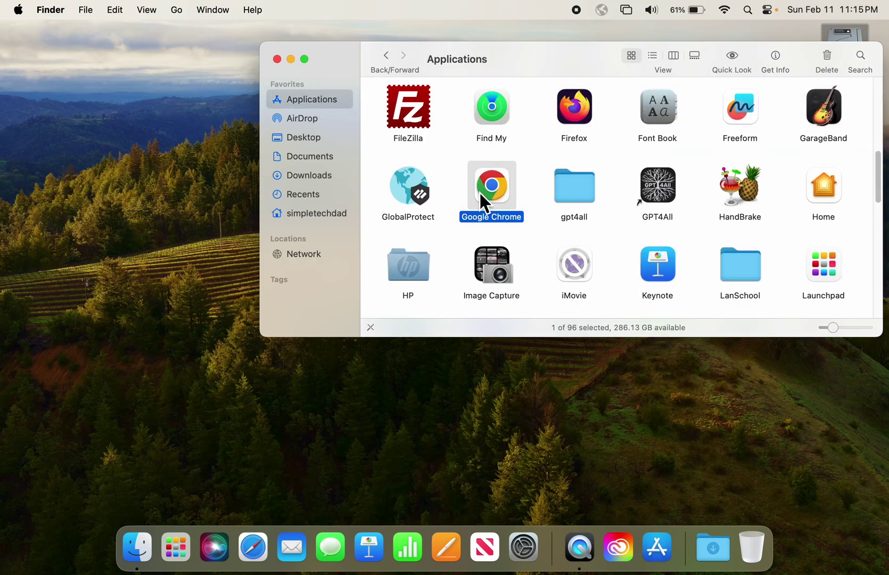
left_click_drag(488, 181, 277, 563)
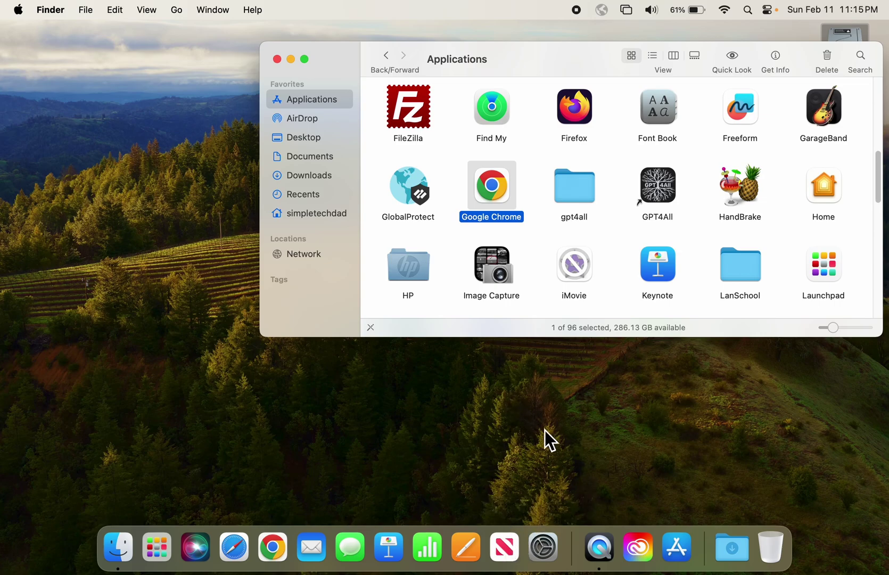
- Resize the Dock and move it to the left edge of the screen
left_click(578, 547)
mouse_move(581, 560)
left_mouse_down()
mouse_move(572, 571)
mouse_move(580, 548)
mouse_move(572, 568)
mouse_move(578, 553)
mouse_move(573, 563)
mouse_move(587, 560)
left_mouse_up()
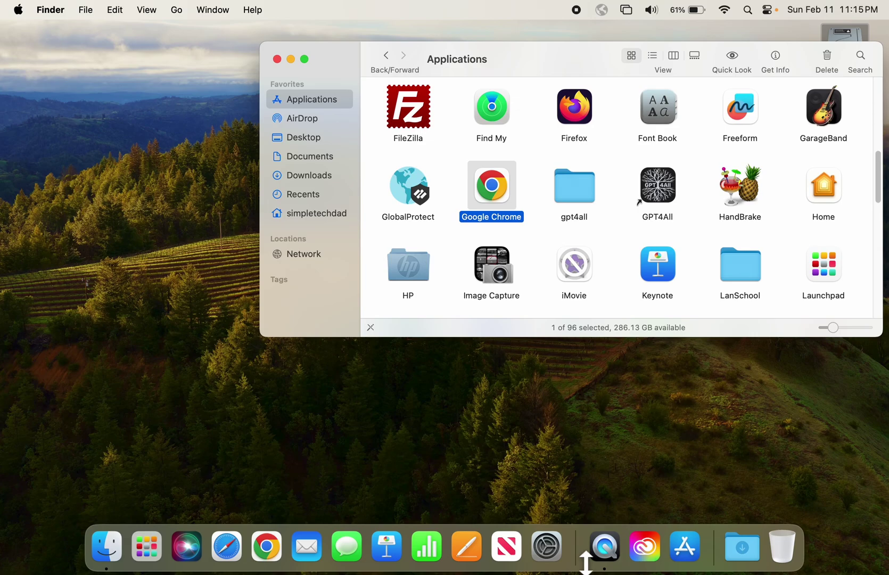
right_click(585, 561)
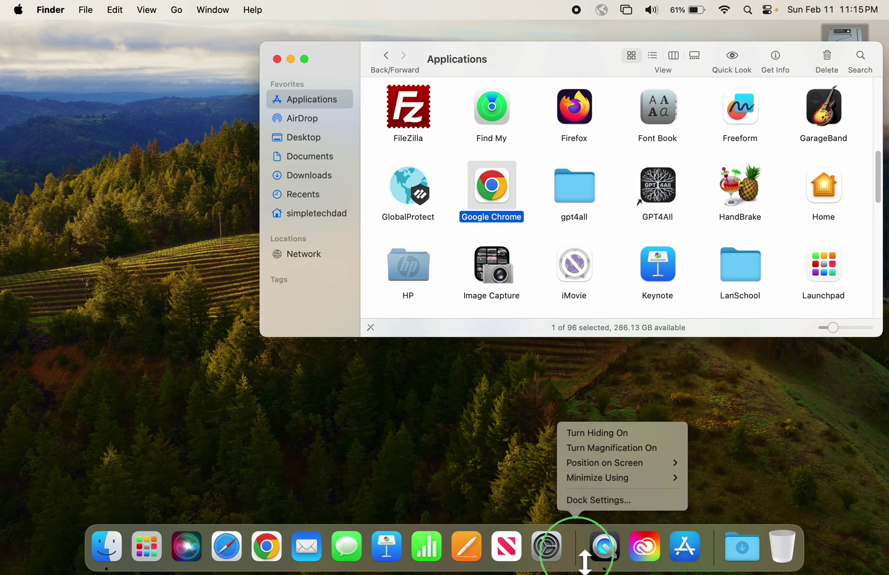
mouse_move(618, 464)
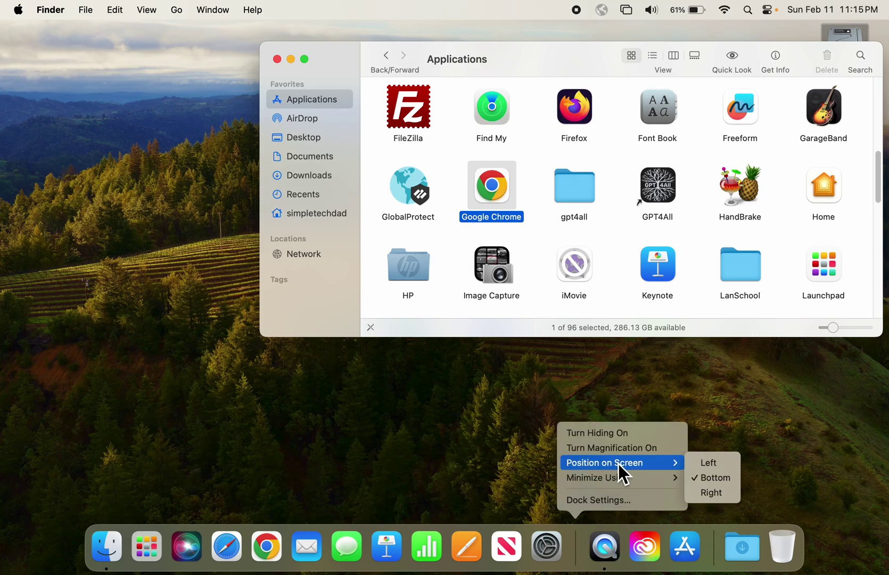
left_click(704, 463)
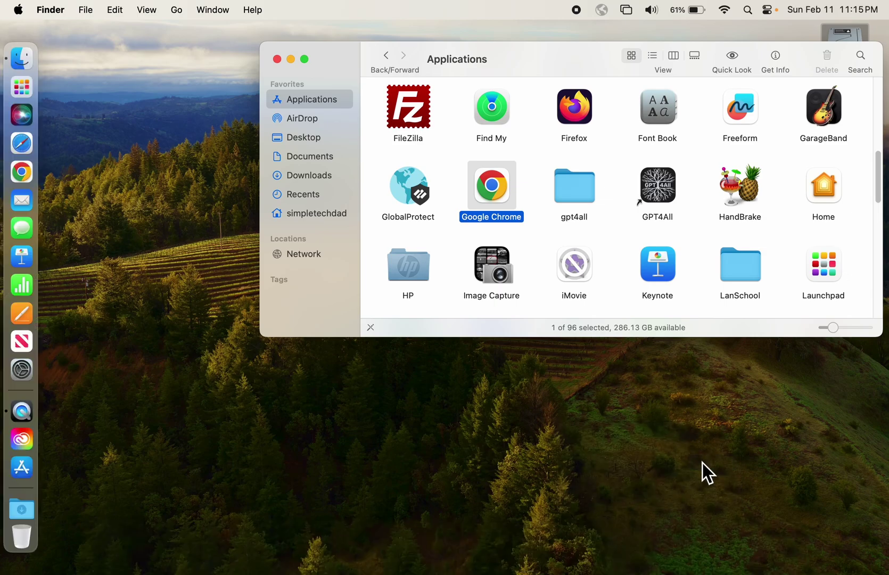
- Put the Dock back at the bottom of the screen
right_click(27, 401)
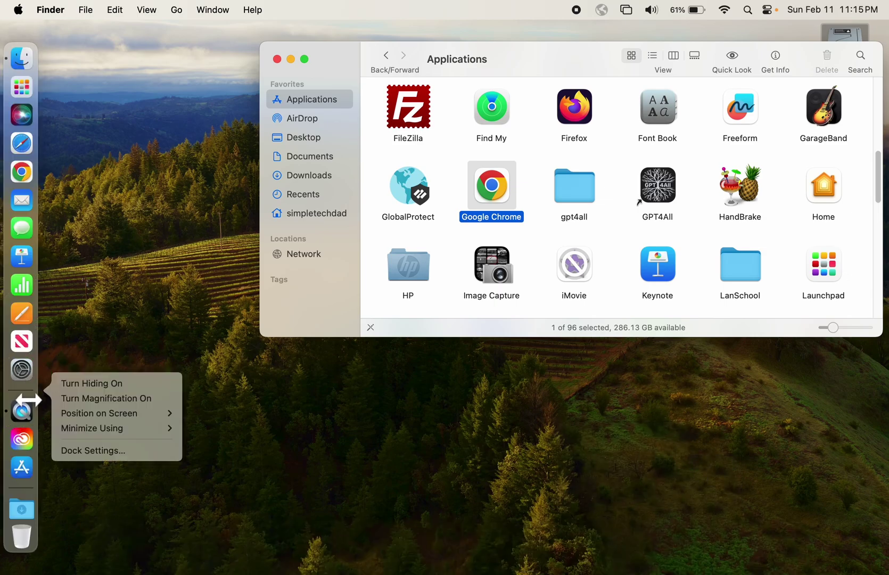
mouse_move(145, 414)
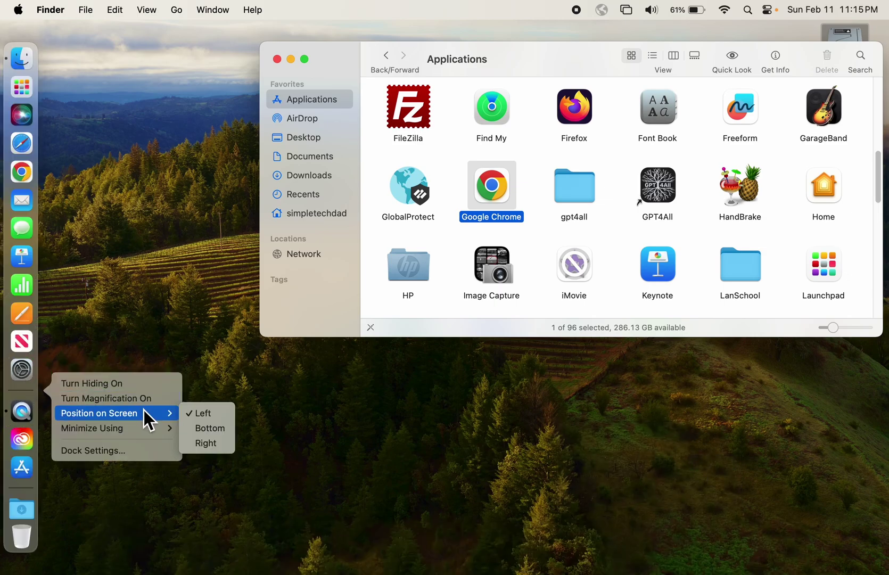
left_click(220, 428)
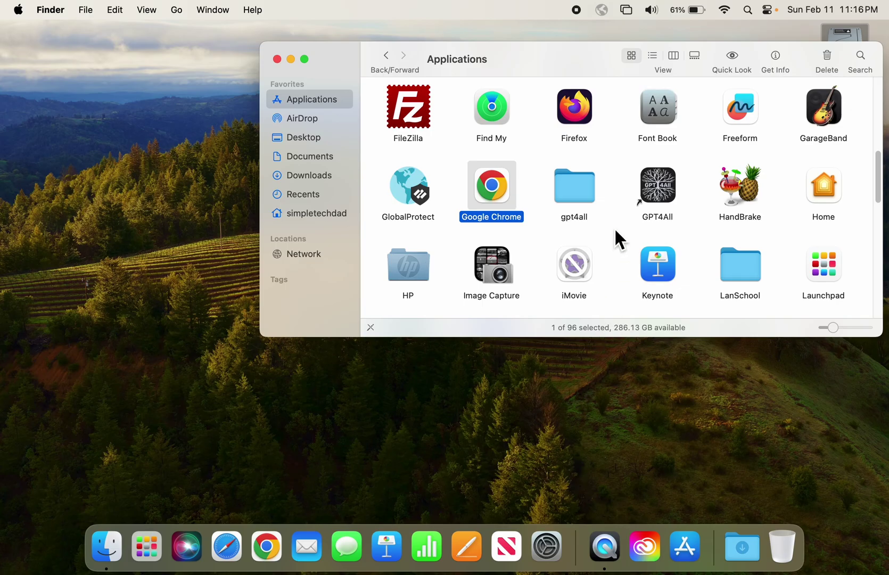
scroll(609, 187, "down", 3)
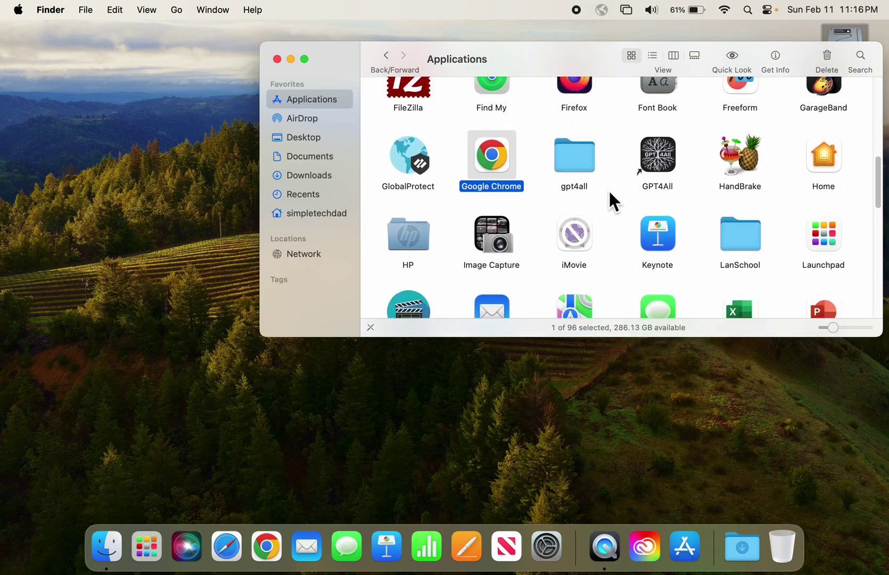
scroll(610, 199, "up", 3)
scroll(609, 198, "down", 2)
scroll(609, 202, "up", 4)
scroll(609, 203, "down", 1)
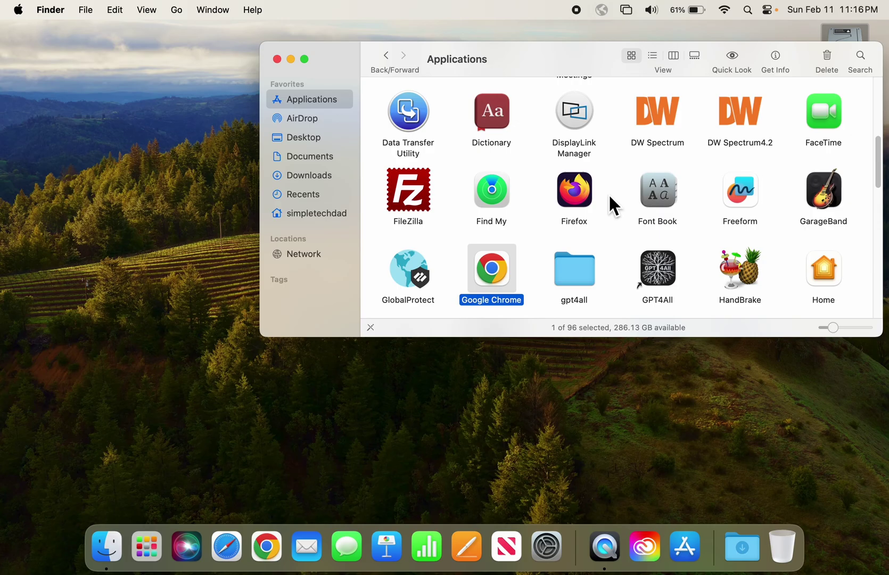
scroll(613, 205, "up", 2)
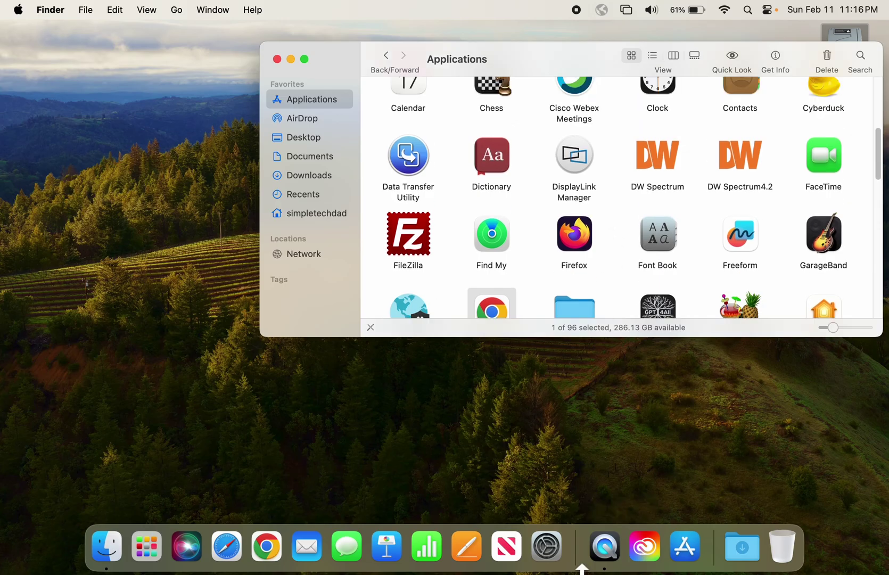
- Switch off Natural scrolling for the mouse, ending on the Trackpad settings page
left_click(556, 547)
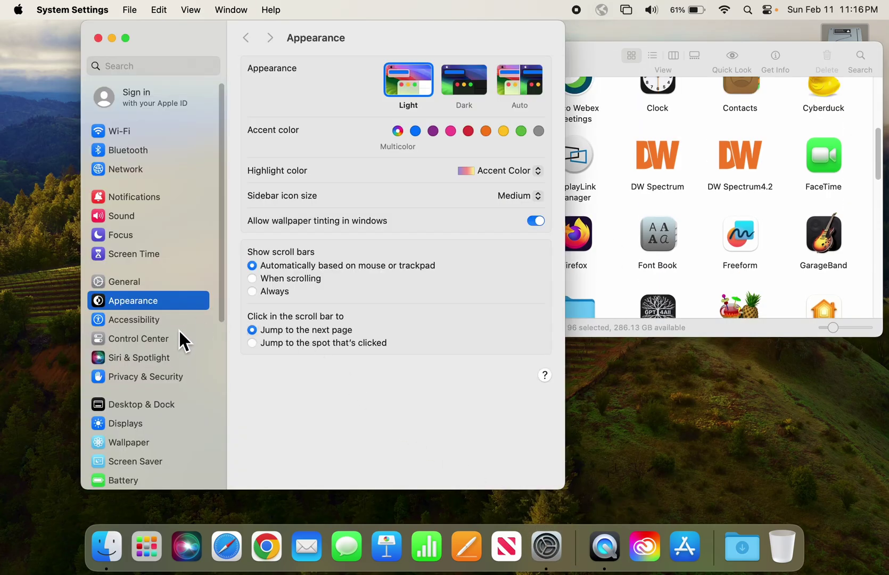
left_click_drag(224, 285, 226, 452)
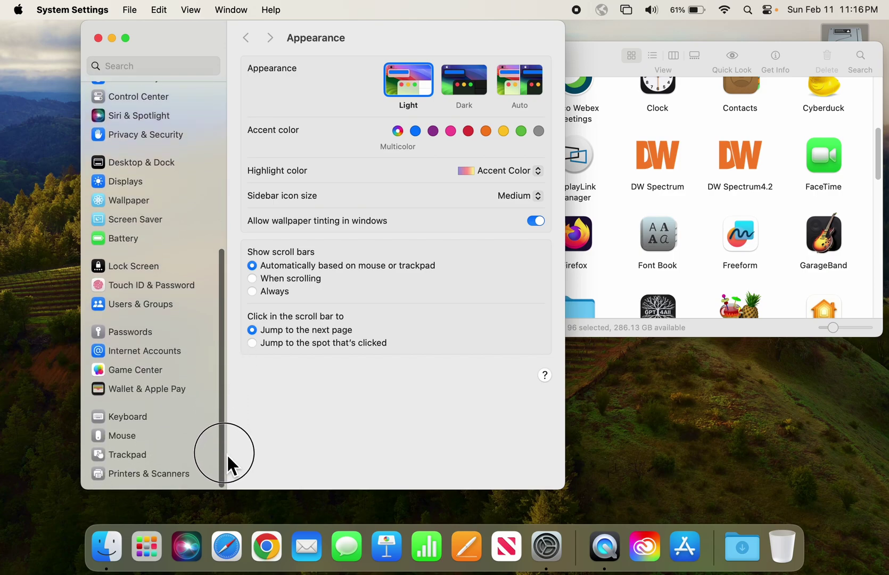
left_click(141, 437)
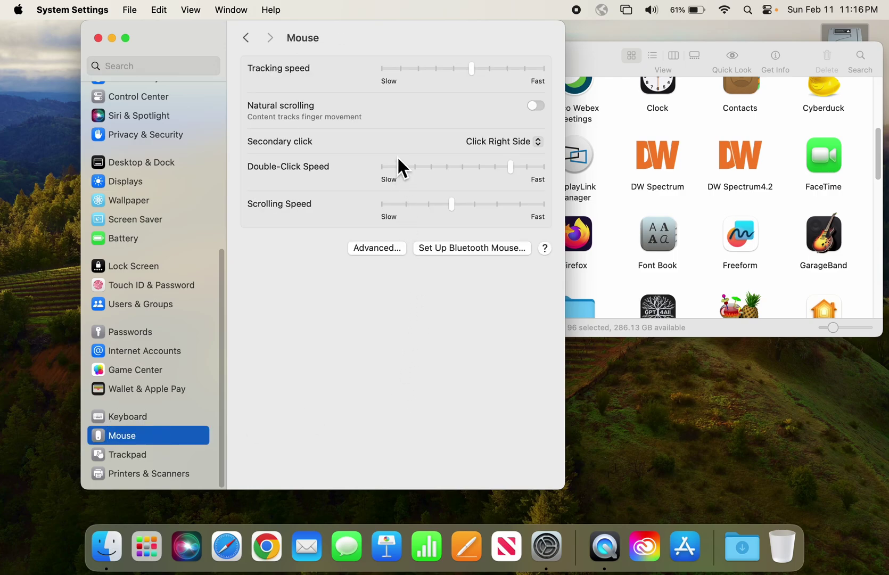
left_click(535, 106)
scroll(681, 132, "down", 3)
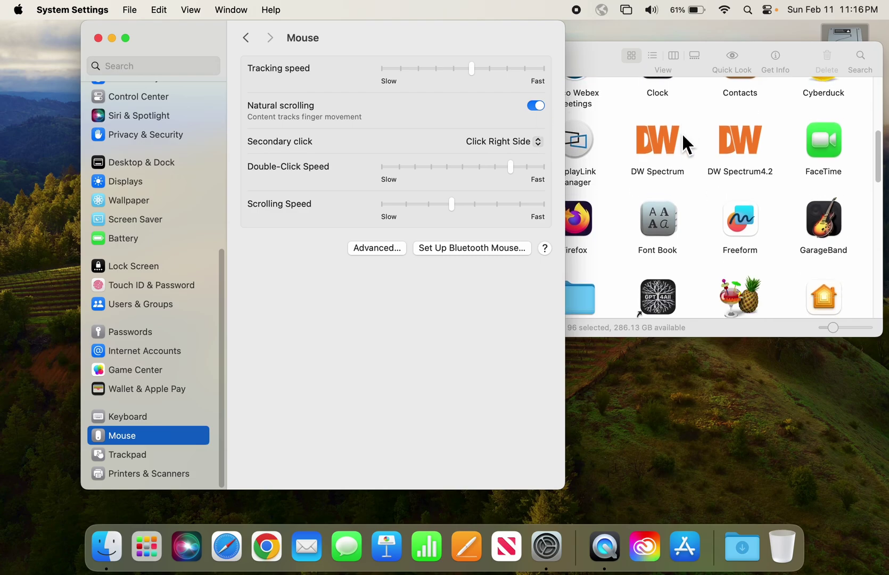
scroll(681, 132, "up", 4)
scroll(681, 132, "down", 3)
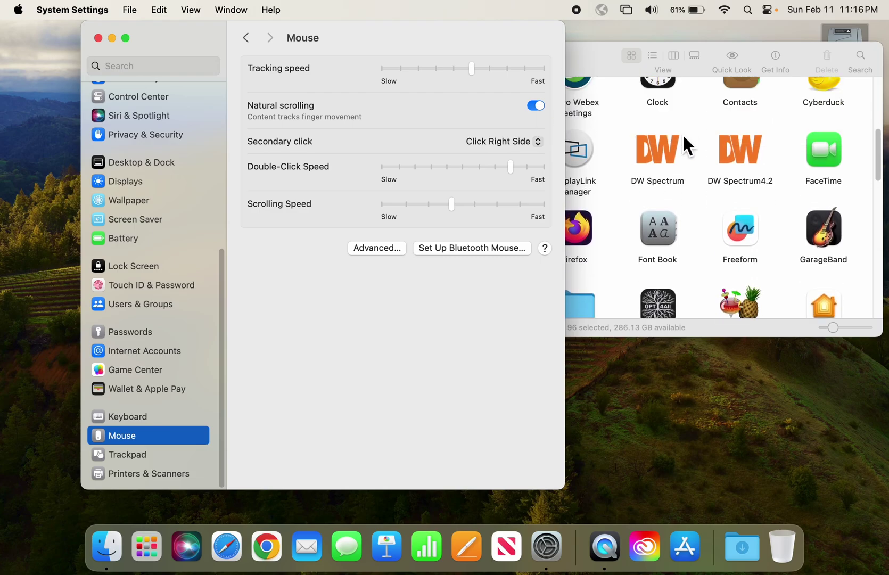
left_click(537, 105)
left_click(125, 455)
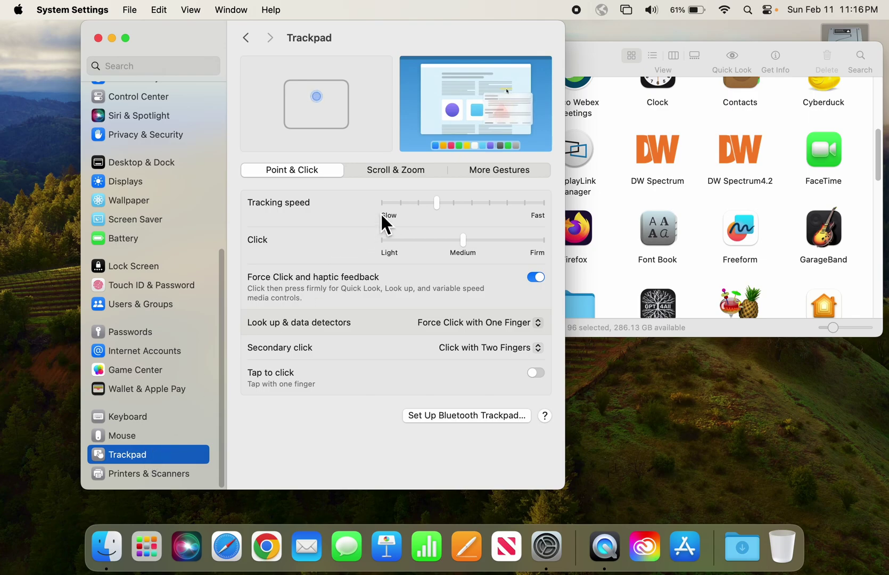
- Re-enable Natural scrolling under Trackpad's Scroll & Zoom, review the gesture tabs, and return to Mouse
left_click(379, 170)
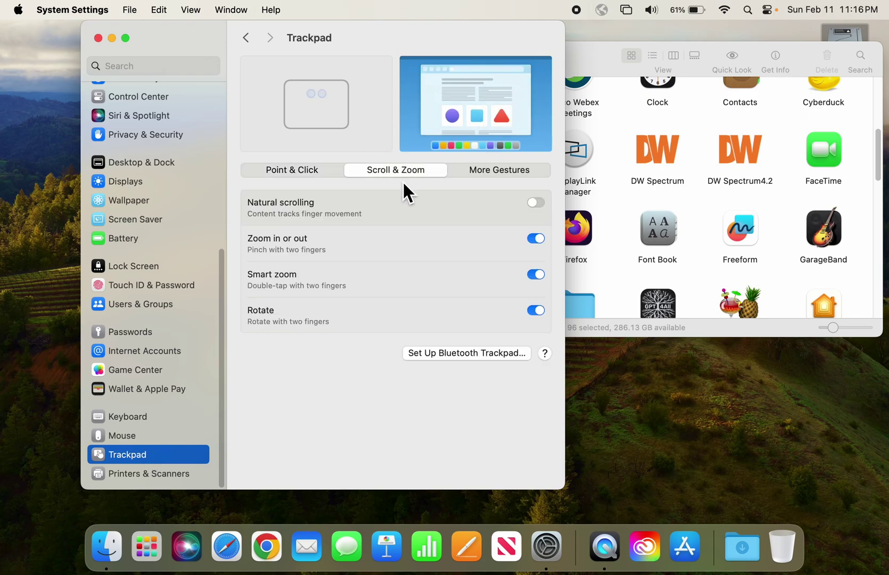
left_click(535, 203)
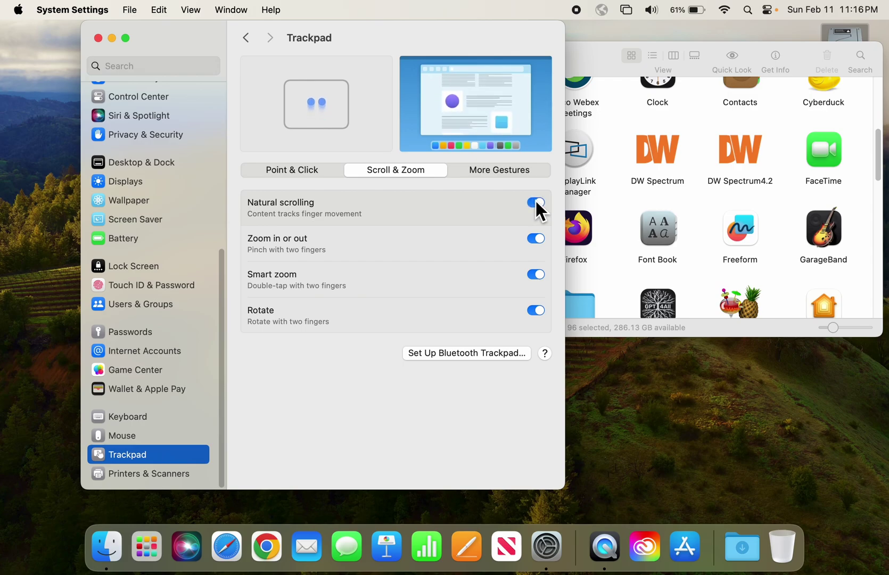
left_click(477, 175)
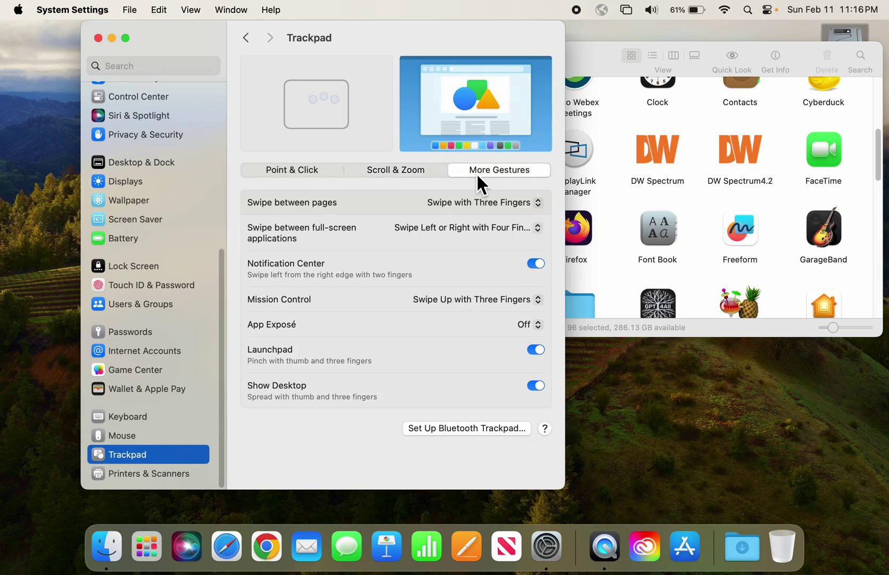
left_click(315, 168)
left_click(383, 173)
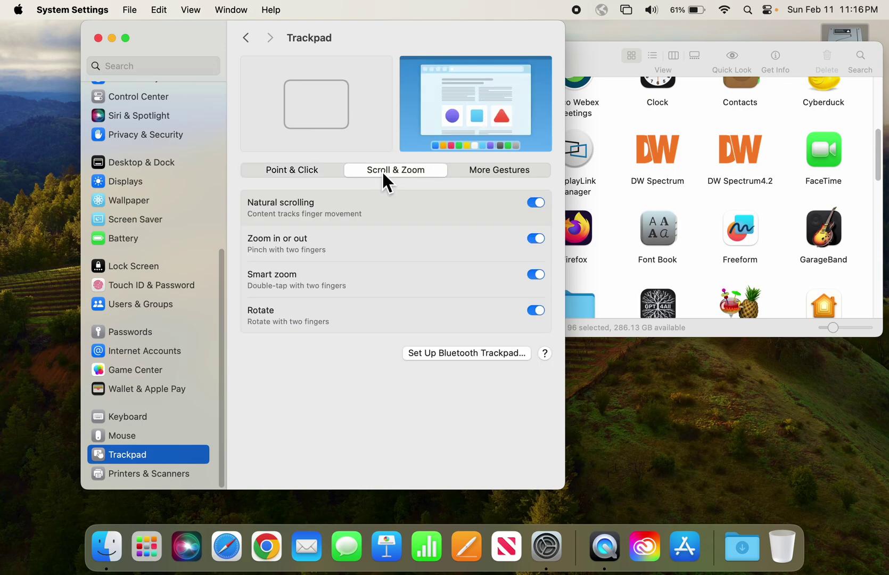
left_click(139, 436)
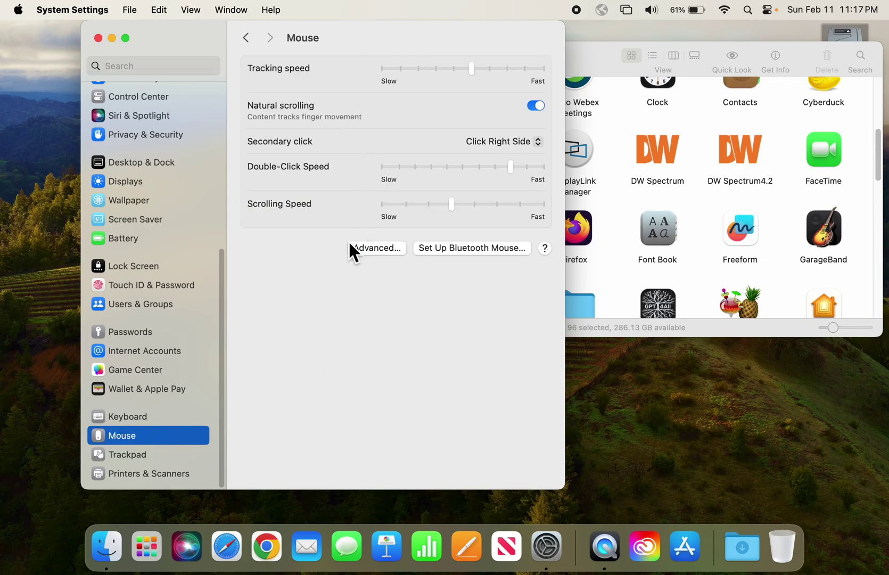
- Close the System Settings and Finder Applications windows
left_click(98, 37)
left_click(276, 56)
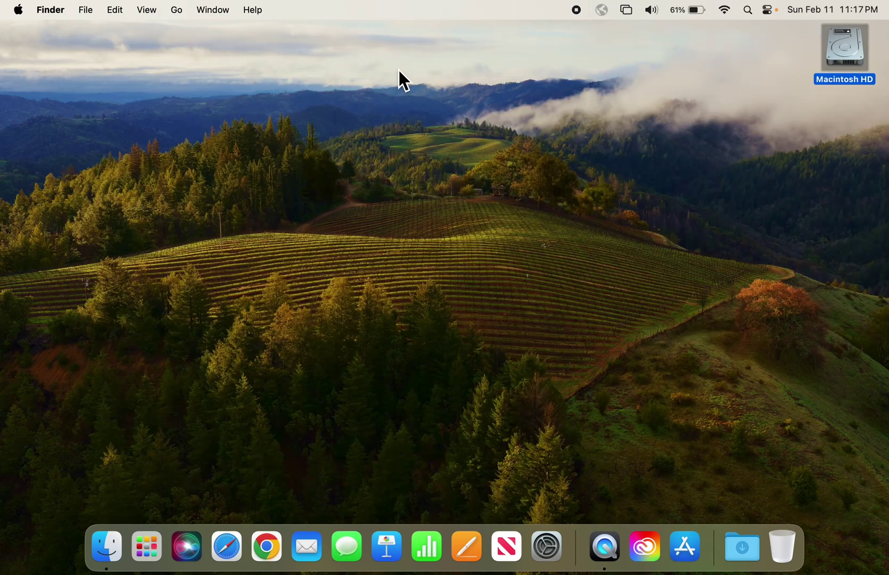
left_click(860, 7)
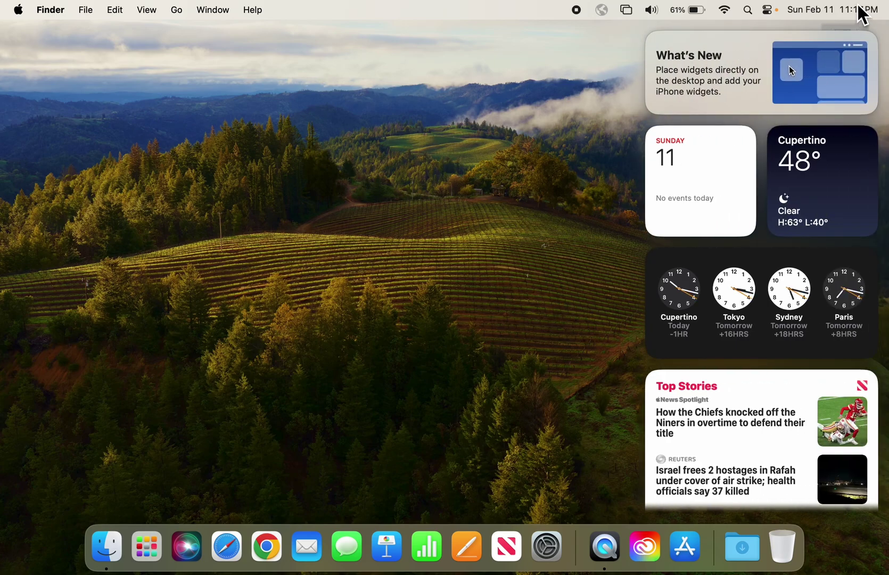
left_click(858, 7)
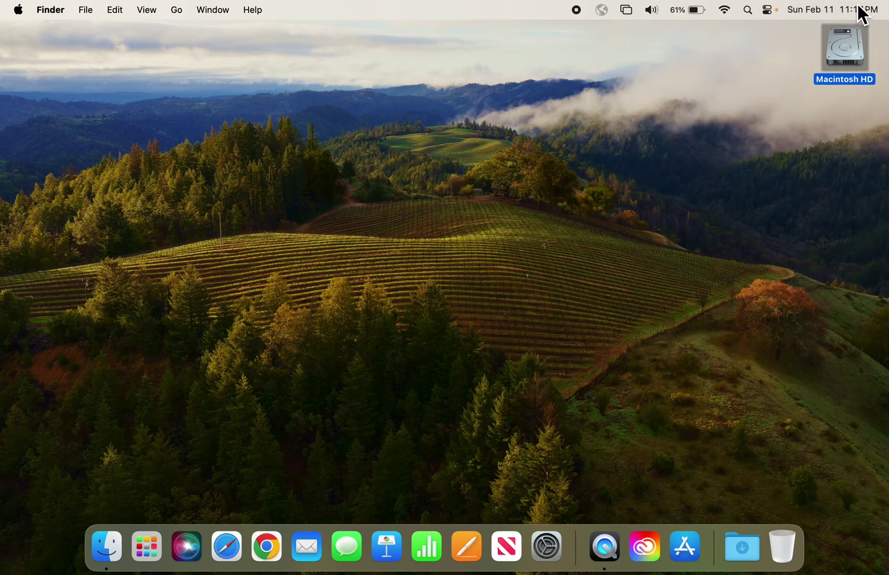
- Open Focus Settings from Control Center and start adding a new Focus
left_click(770, 14)
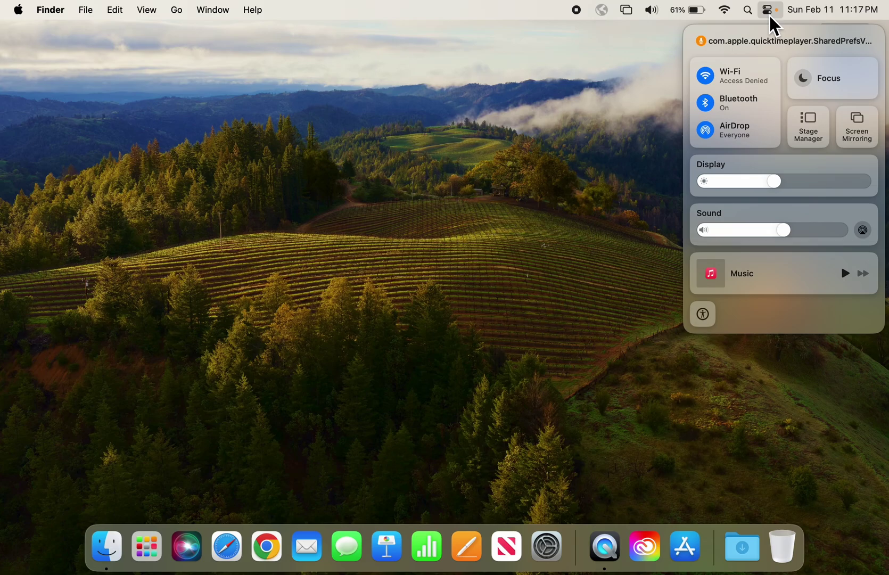
left_click(862, 78)
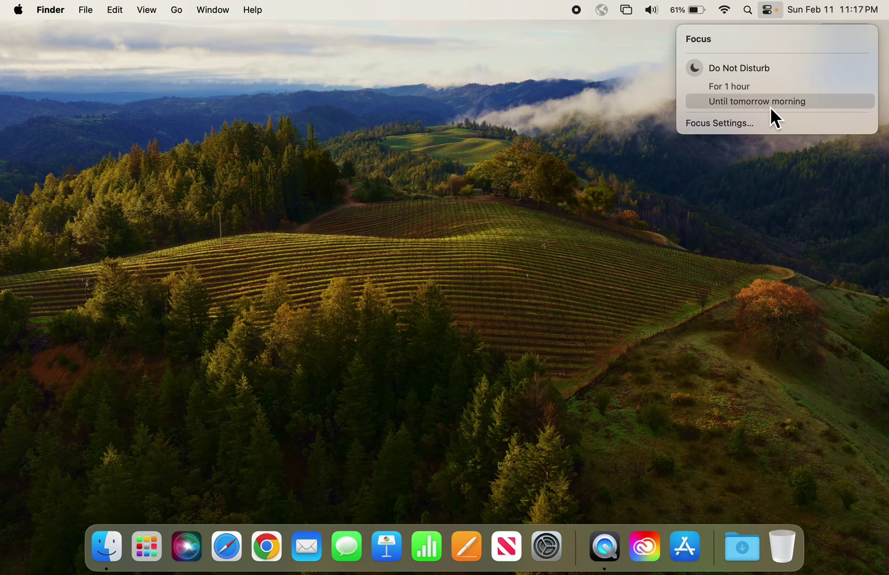
left_click(707, 127)
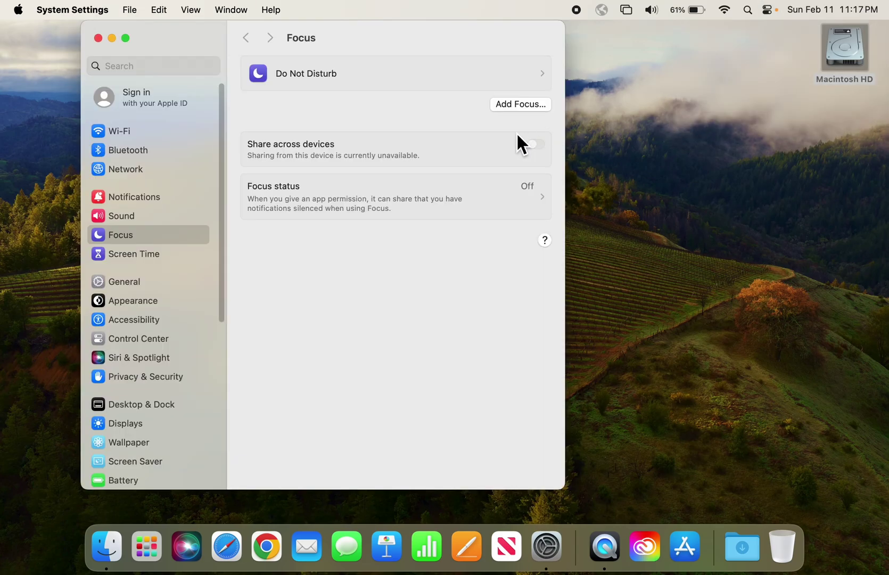
left_click(524, 106)
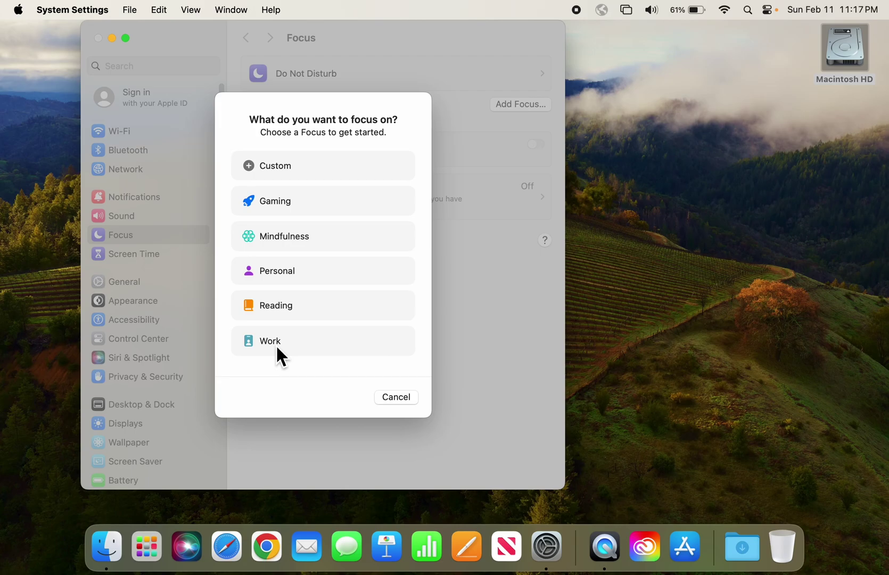
- Choose Work and give it a time schedule of 9:00 AM–3:00 PM on weekdays
left_click(288, 345)
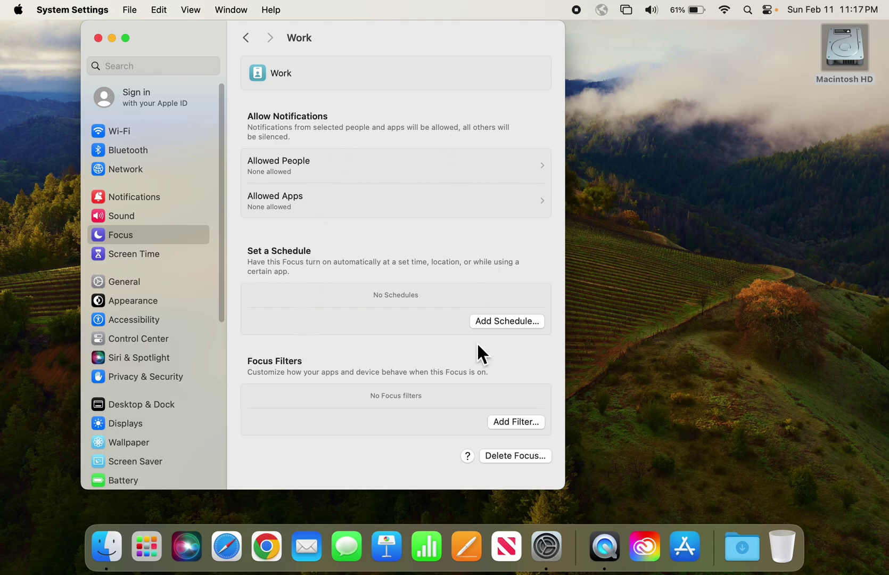
left_click(514, 324)
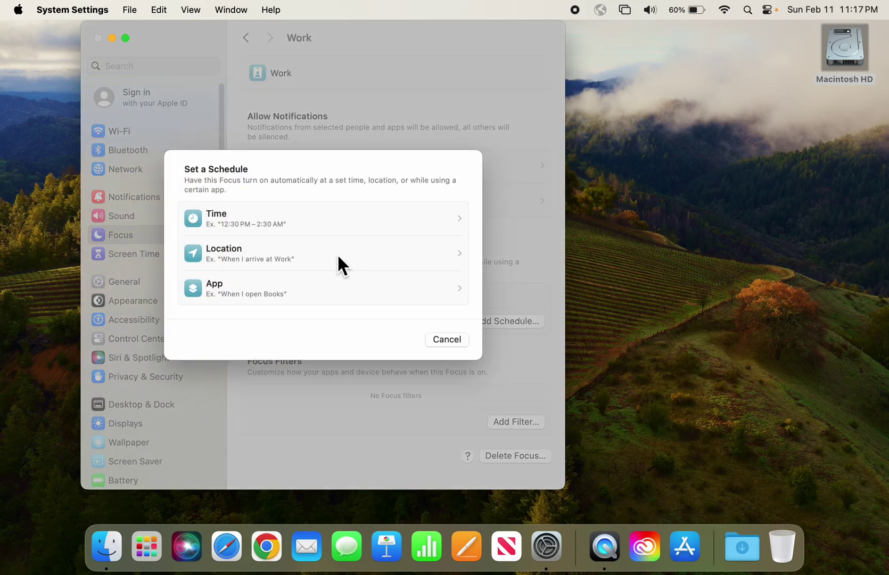
left_click(382, 228)
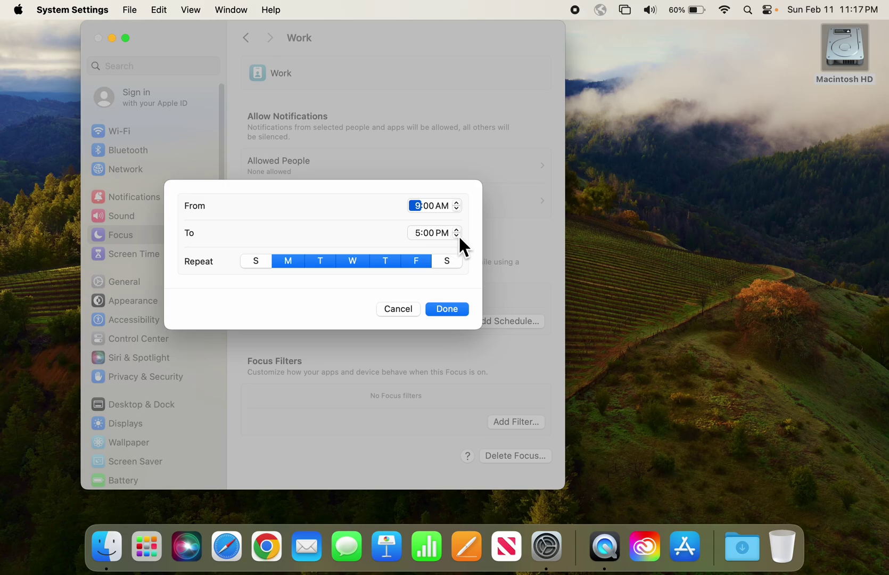
key("Tab")
type("2")
left_click(457, 230)
left_click(456, 312)
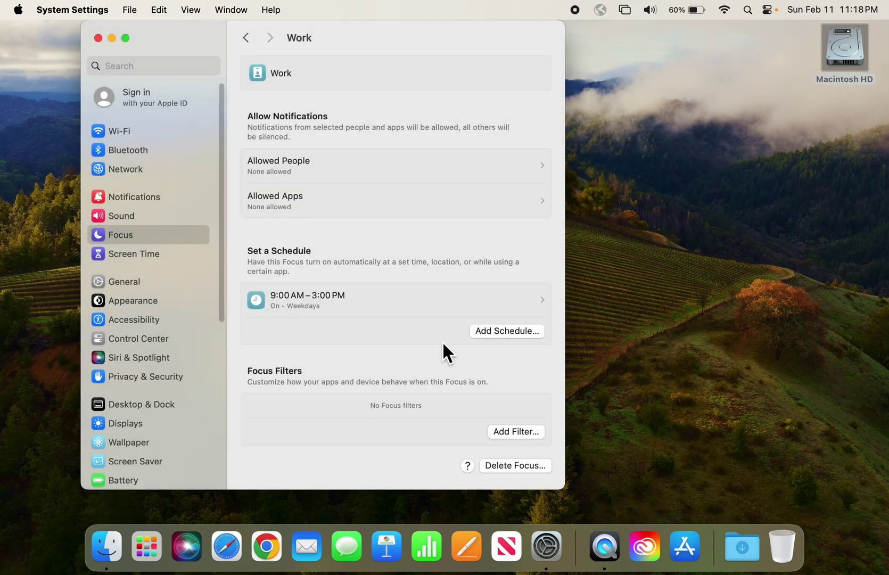
- Close System Settings, turn on the Work Focus, then switch to Do Not Disturb
left_click(99, 38)
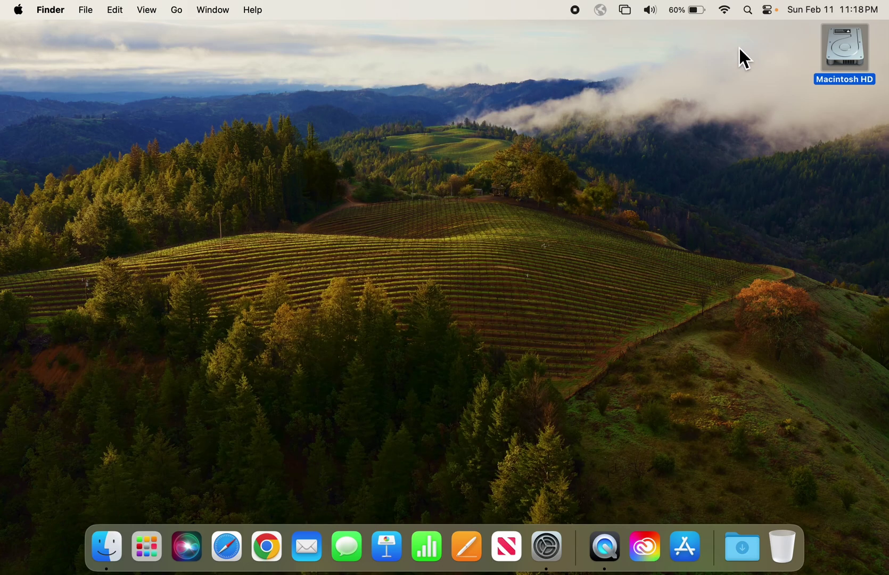
left_click(772, 12)
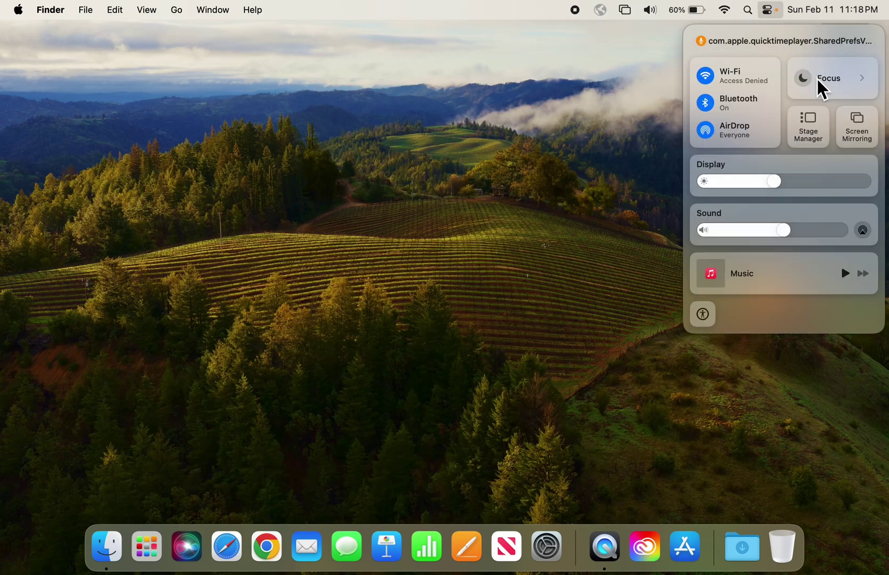
left_click(861, 80)
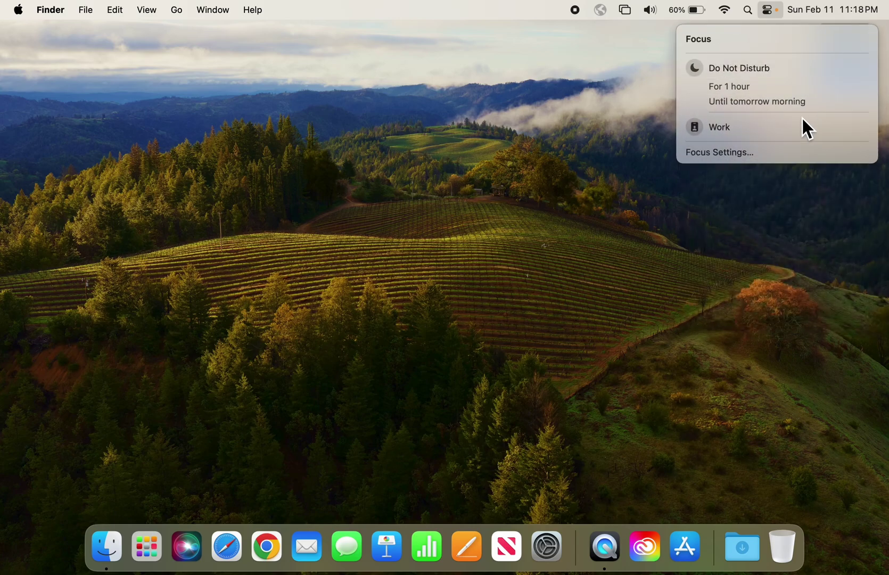
left_click(739, 128)
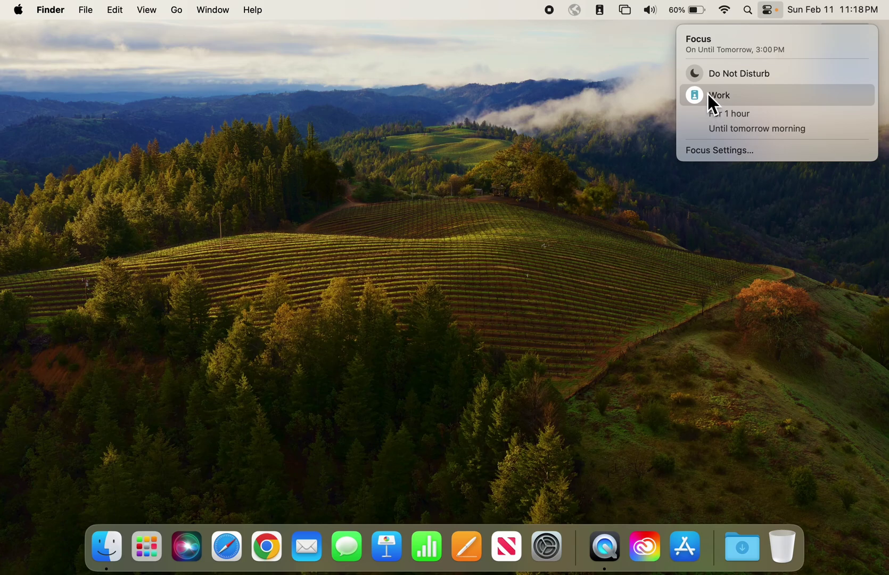
left_click(723, 78)
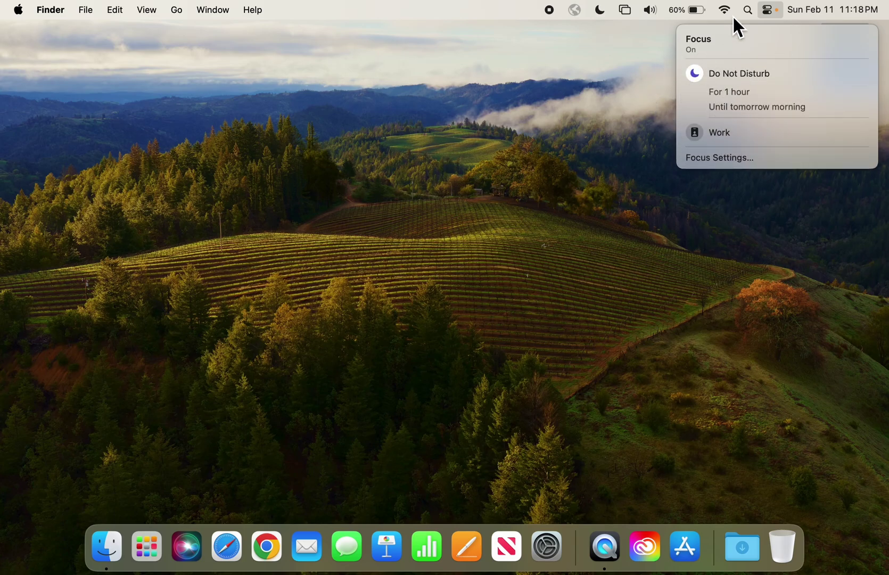
left_click(769, 10)
left_click(646, 150)
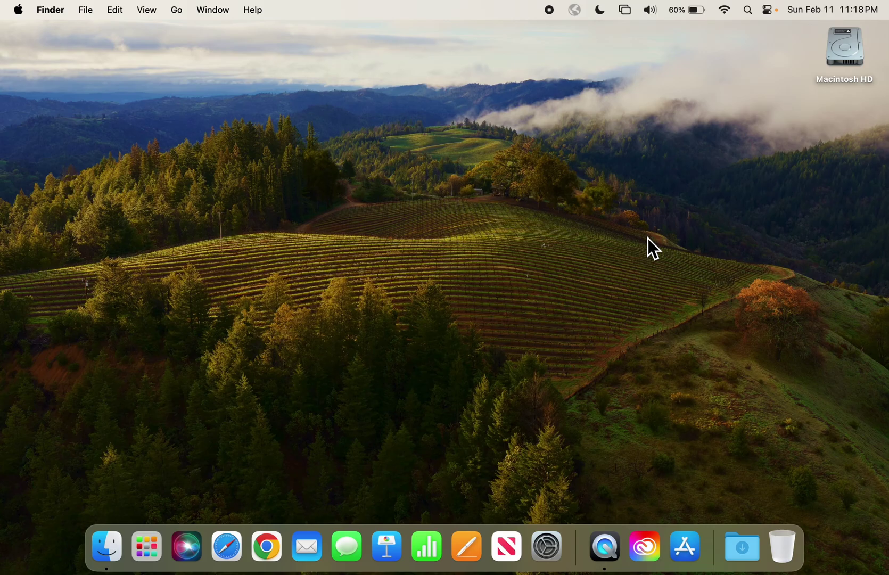
- Launch the Tips app by searching 'tips' in Spotlight
left_click(748, 10)
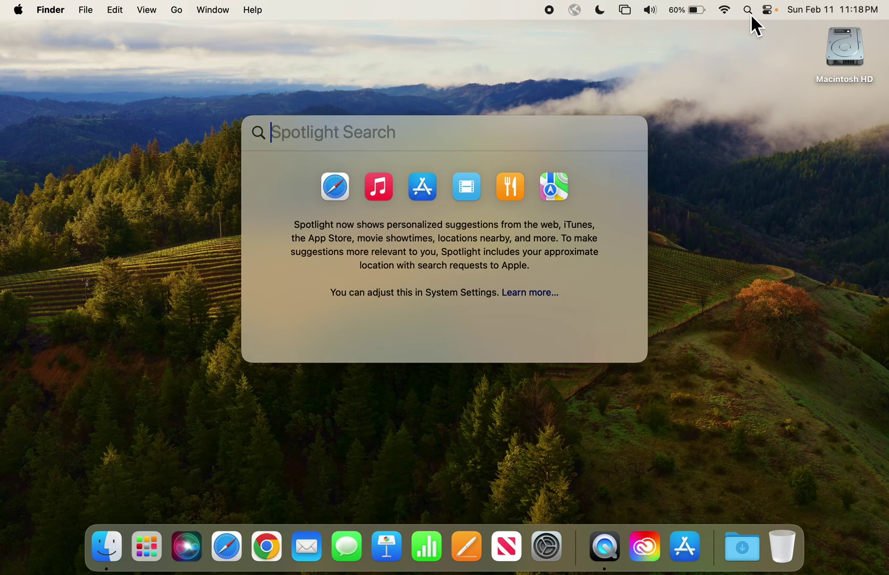
type("tips")
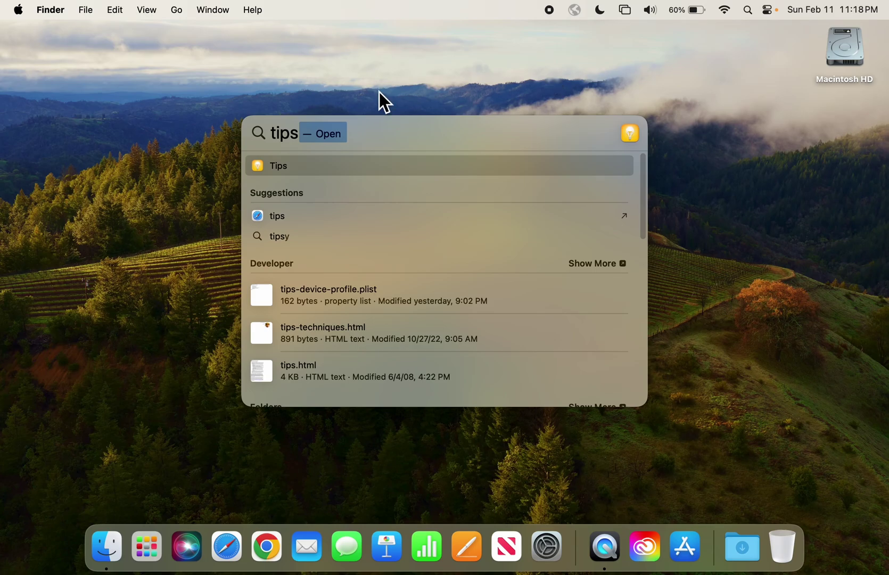
left_click(253, 174)
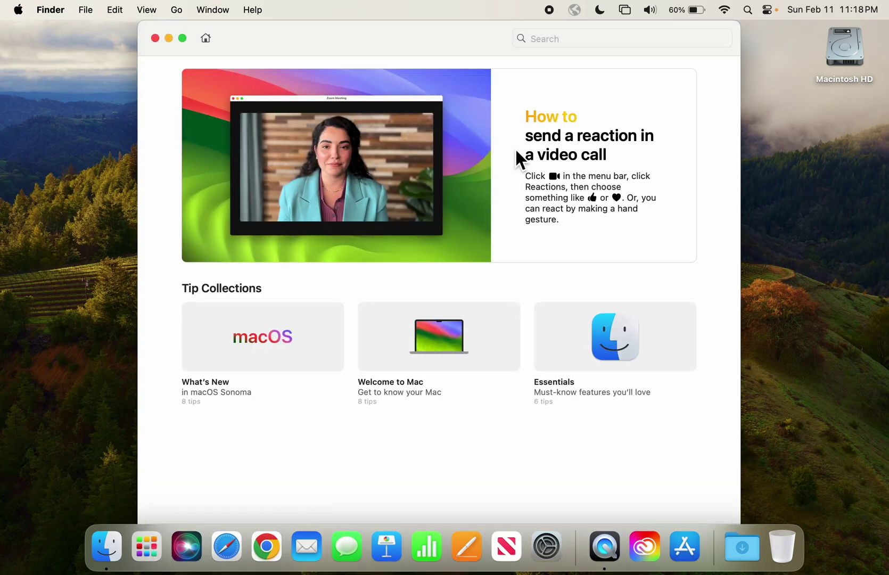